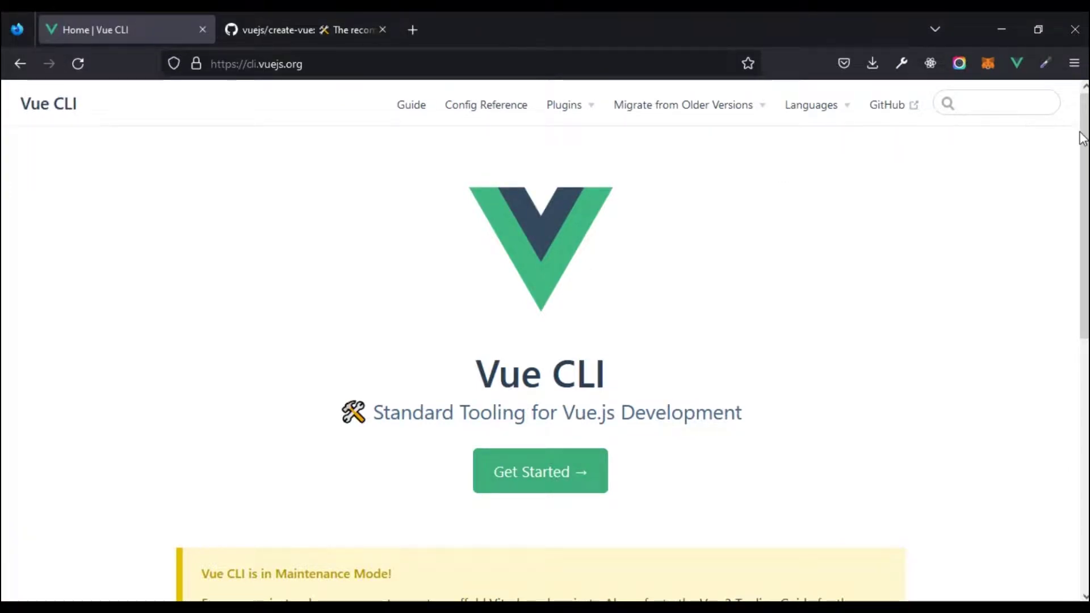
Step: Scroll to the Vue CLI maintenance notice and switch to the vuejs/create-vue repository tab
scroll(1077, 227, "down", 3)
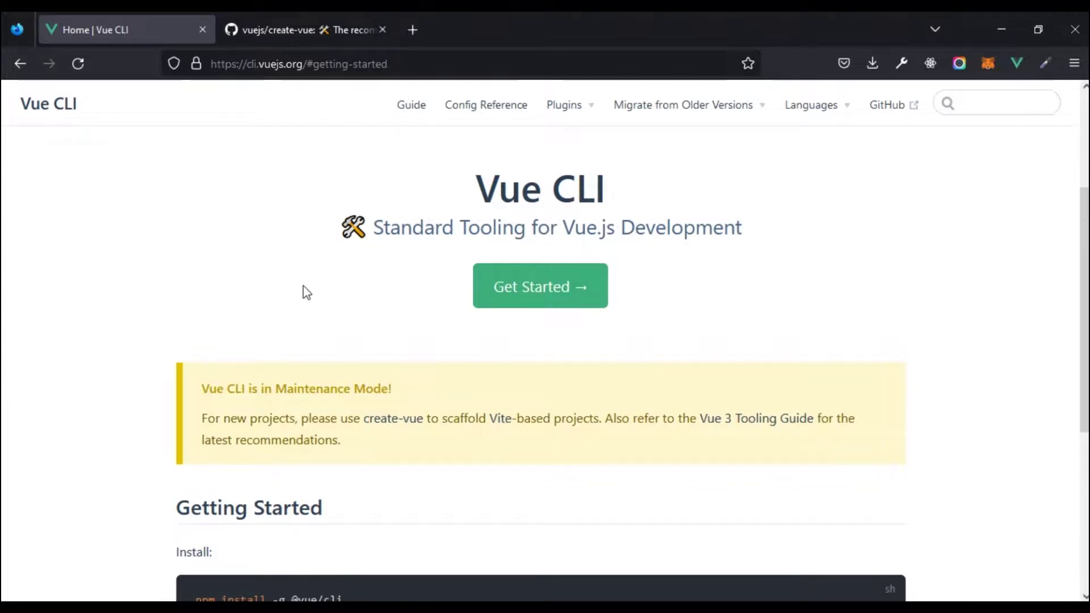
scroll(305, 290, "down", 2)
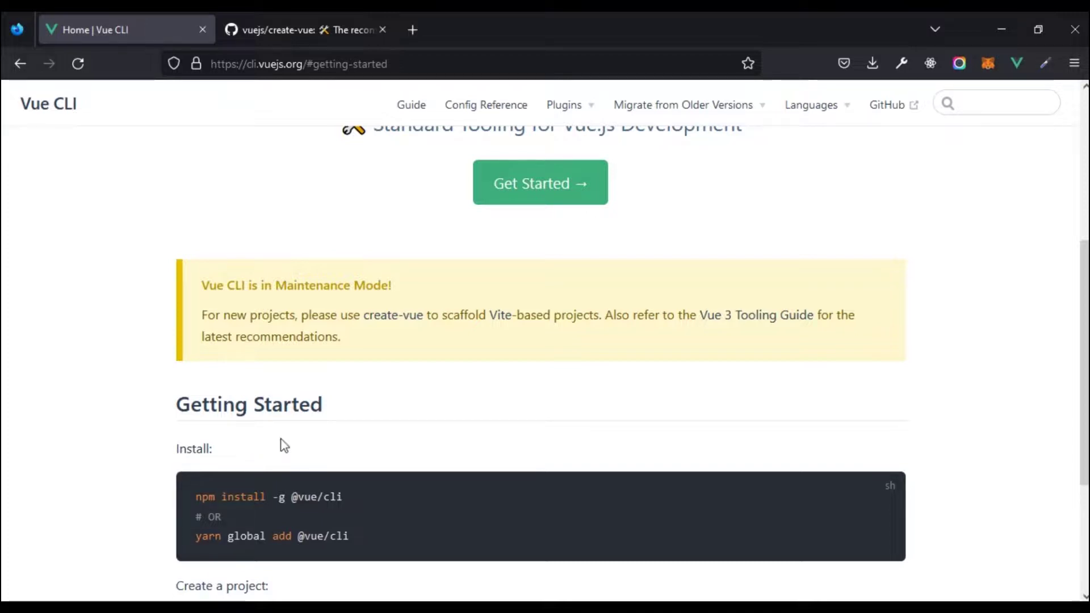
left_click(295, 23)
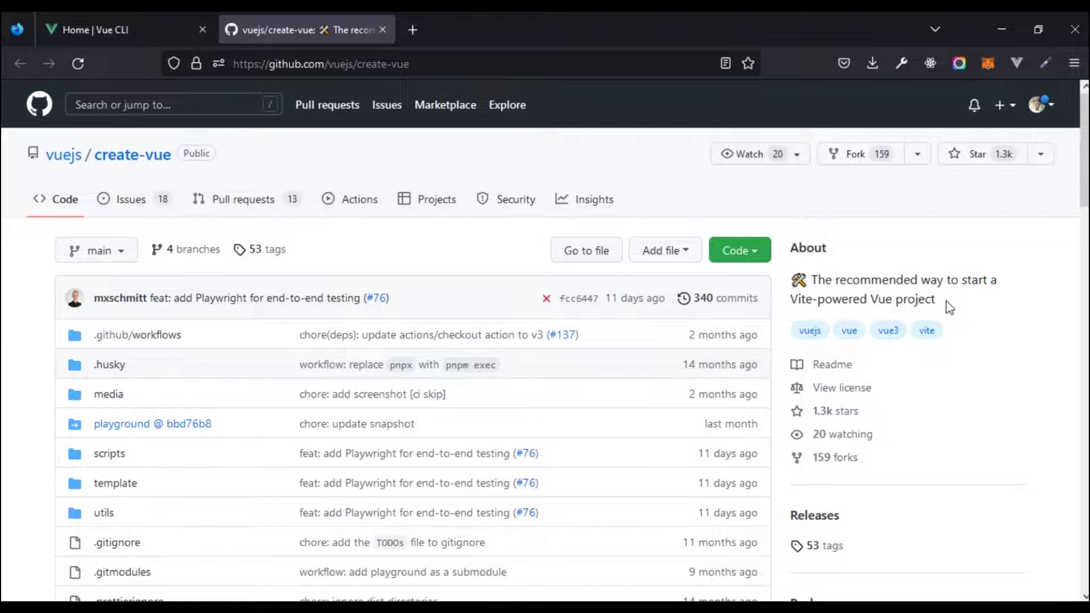
Step: Highlight the create-vue repository description and scroll through the README
left_click_drag(940, 299, 804, 283)
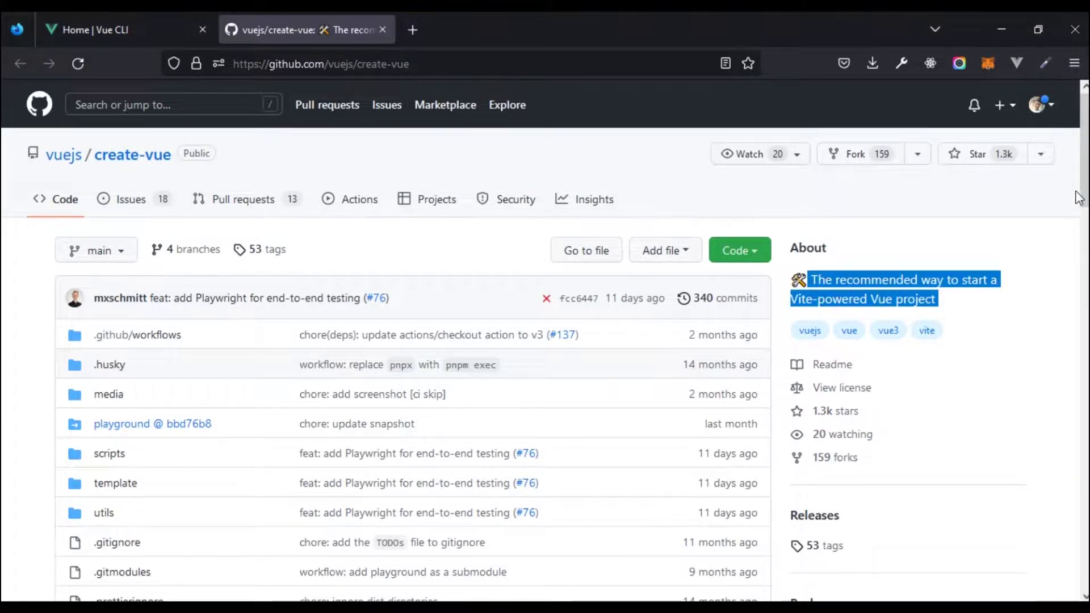
left_click_drag(1085, 198, 1002, 563)
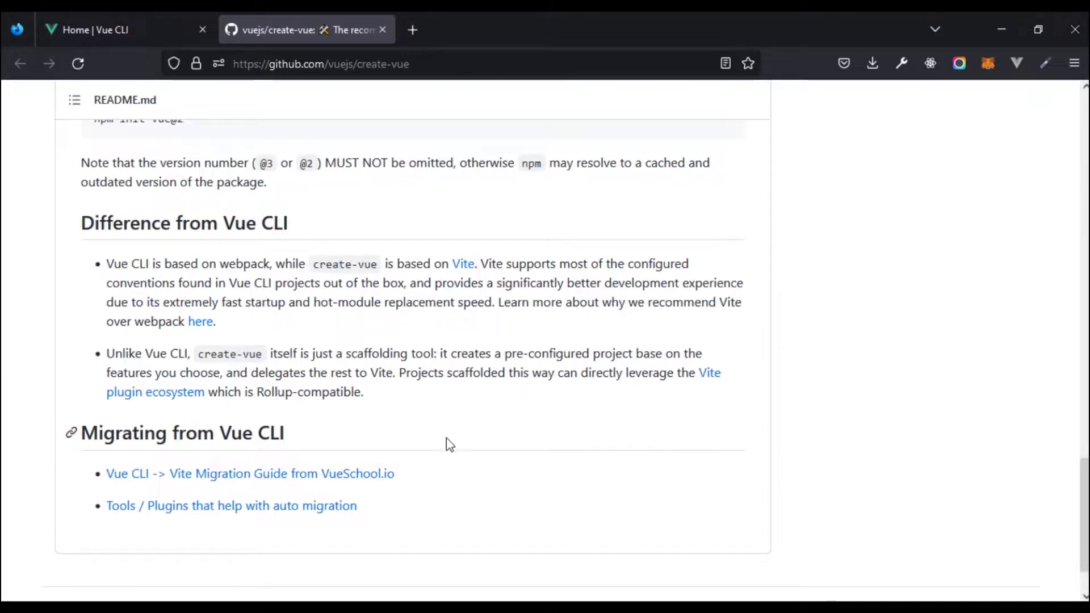
scroll(469, 438, "up", 2)
scroll(469, 437, "up", 6)
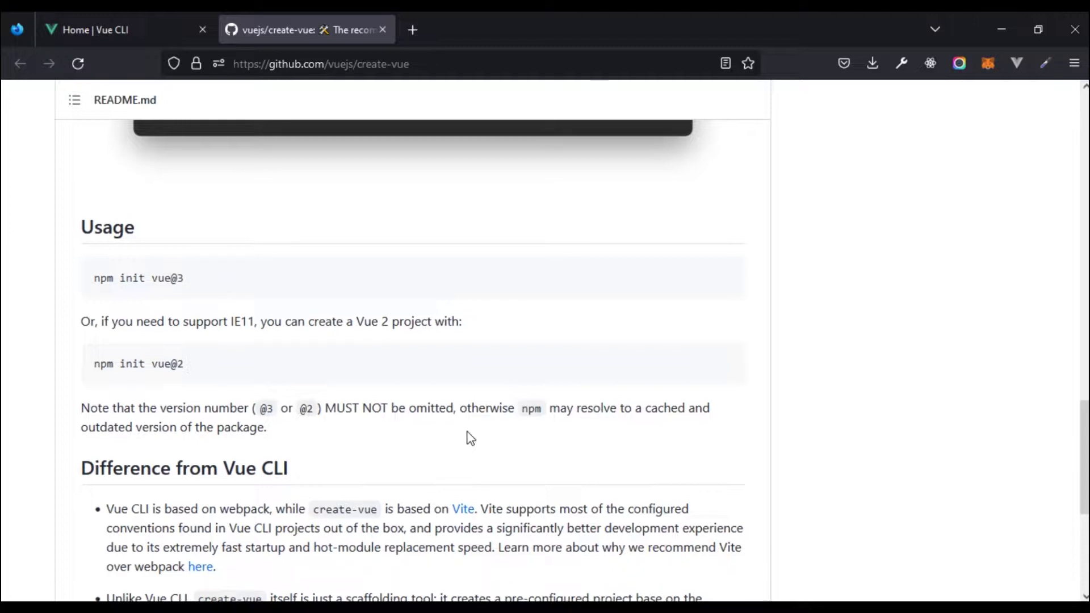
scroll(470, 437, "down", 2)
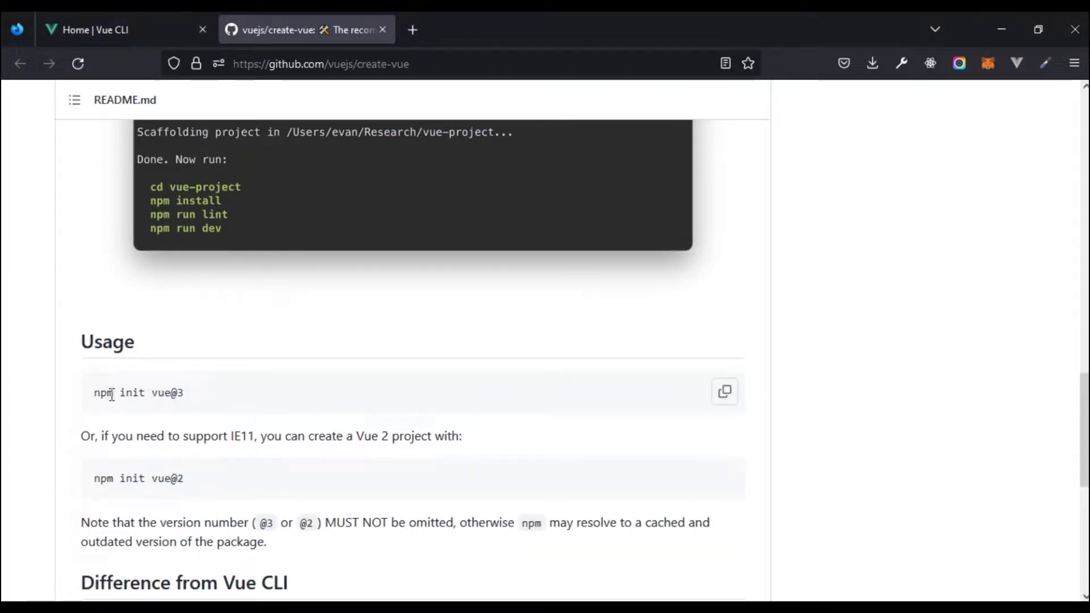
Step: Copy the npm init vue@3 command from the README's Usage section
double_click(178, 393)
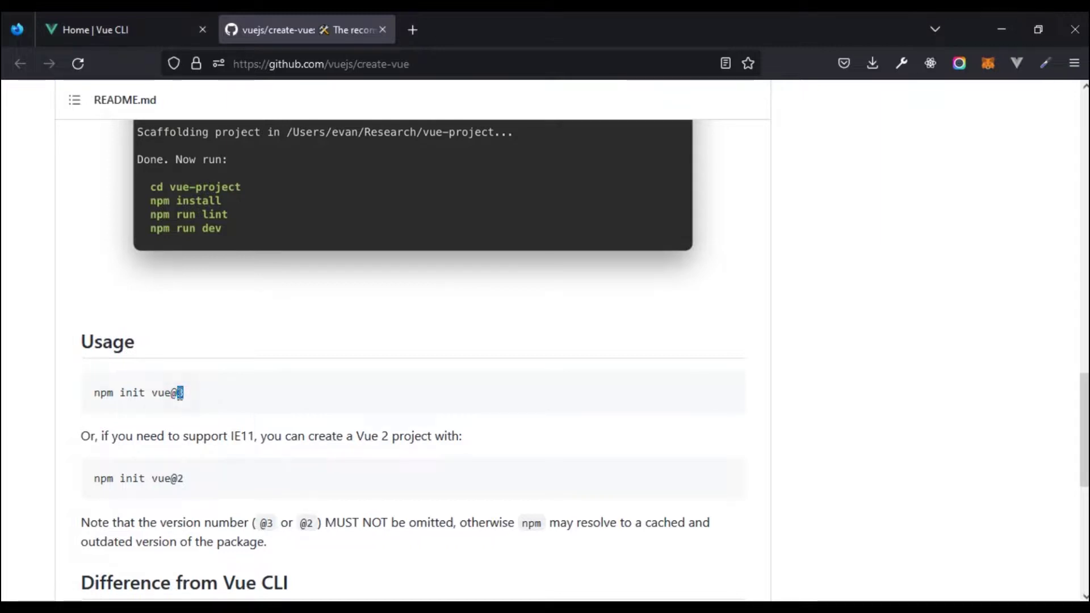
left_click(206, 404)
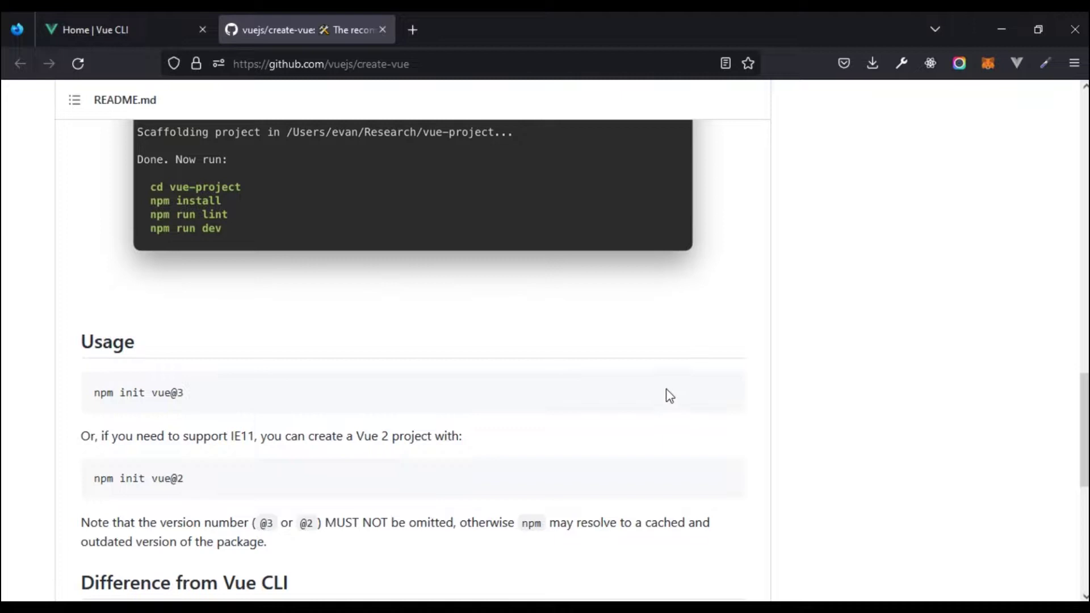
left_click_drag(100, 394, 95, 398)
left_click(725, 398)
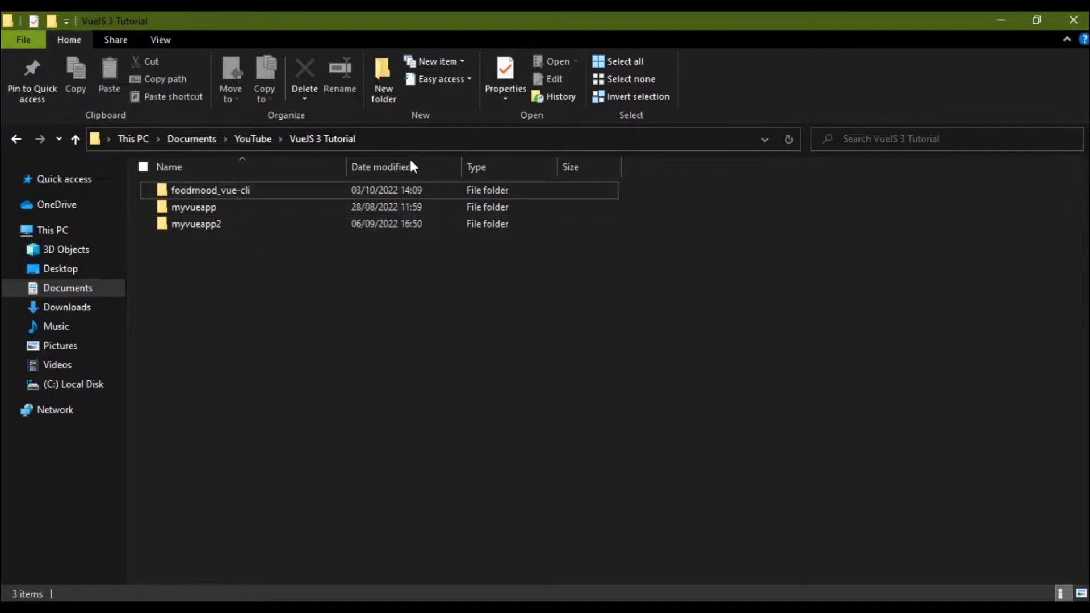
Step: Open a command prompt in the VueJS 3 Tutorial folder via cmd and run npm init vue@3
left_click(404, 141)
type("cmd")
key("Return")
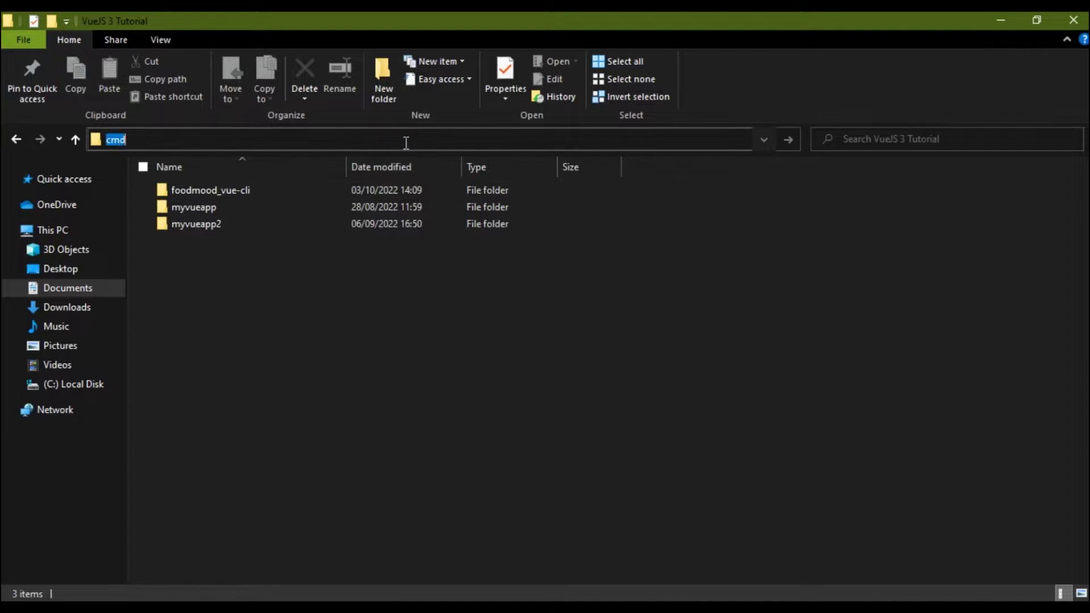
key("ctrl+v")
key("Return")
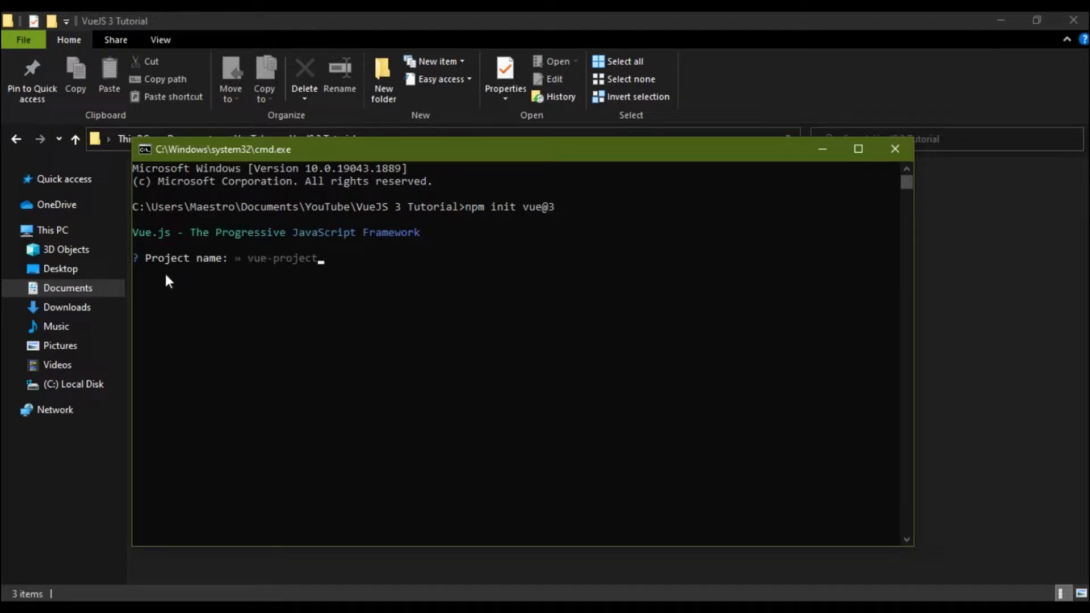
Step: Name the project foodmood, decline TypeScript and JSX, and add Vue Router
type("foodmood")
key("Return")
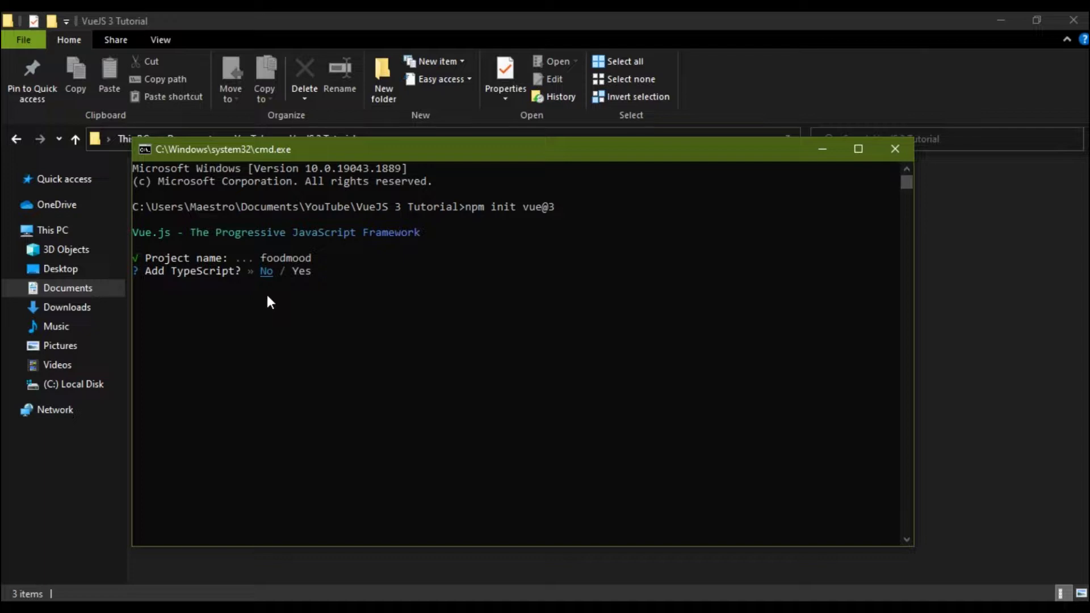
key("Return")
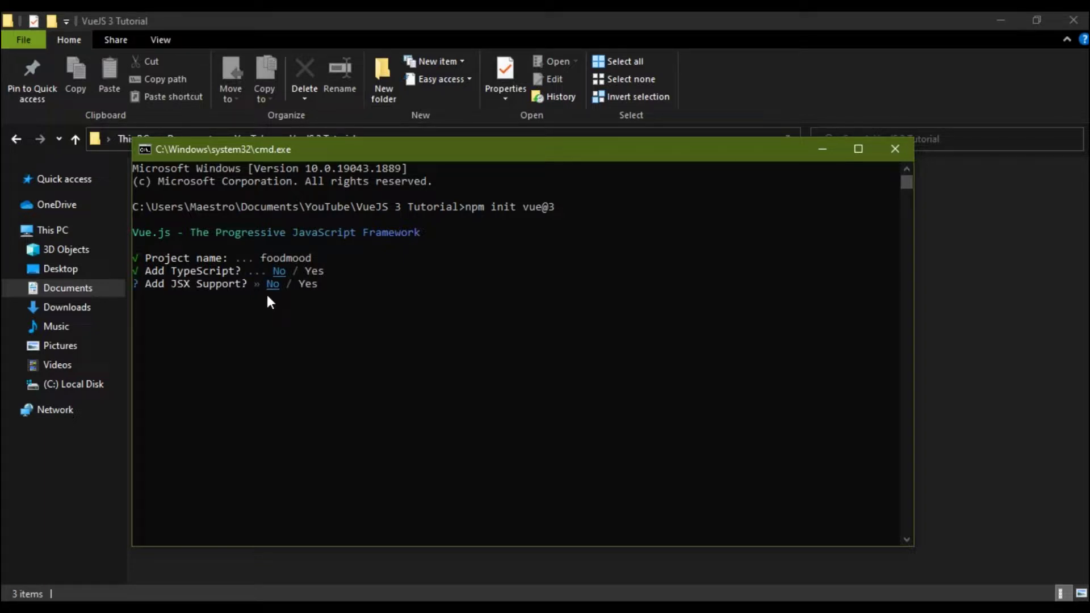
key("Return")
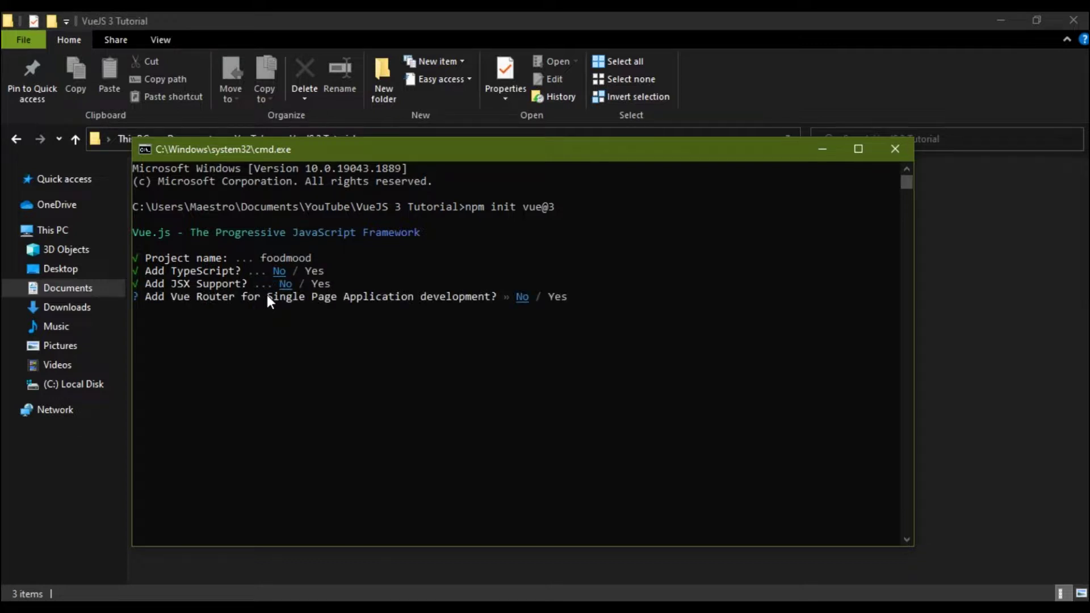
key("Right")
key("Return")
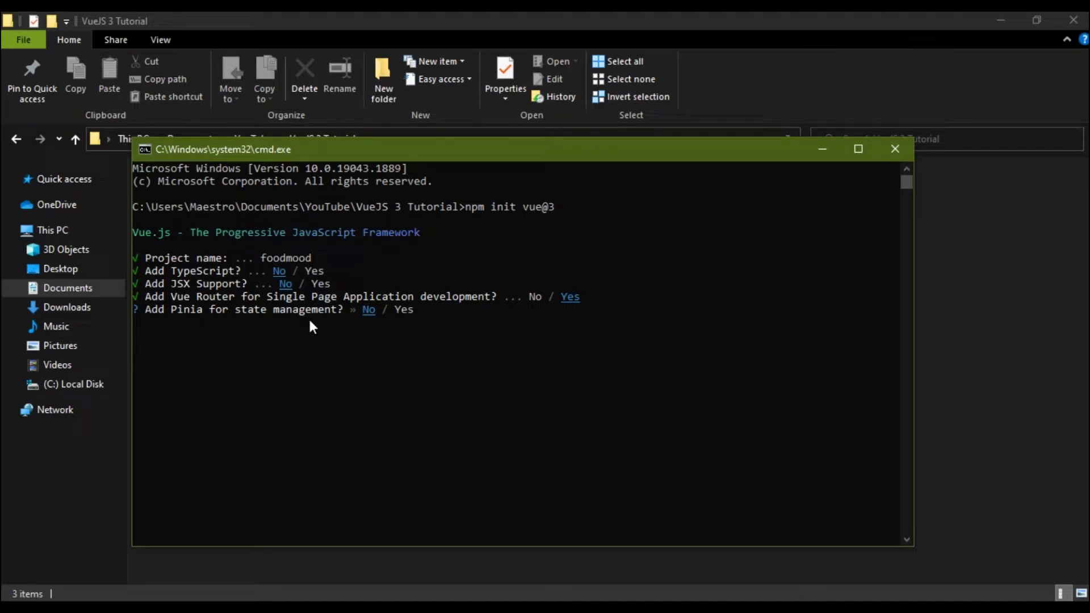
Step: Decline Pinia, Vitest, Cypress and Prettier but add ESLint, finishing the scaffold
key("Return")
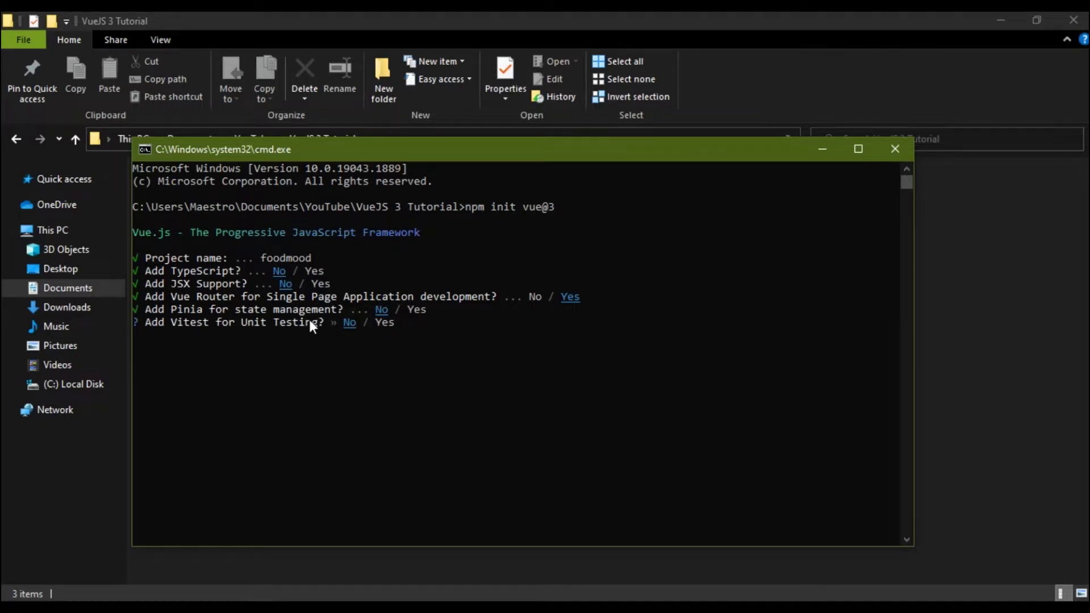
key("Return")
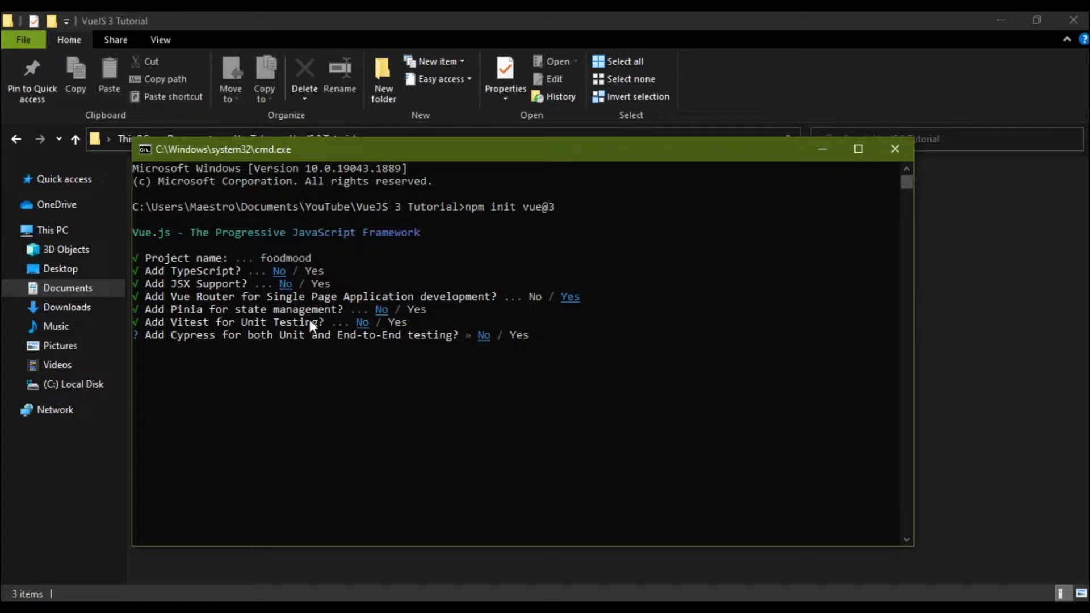
key("Return")
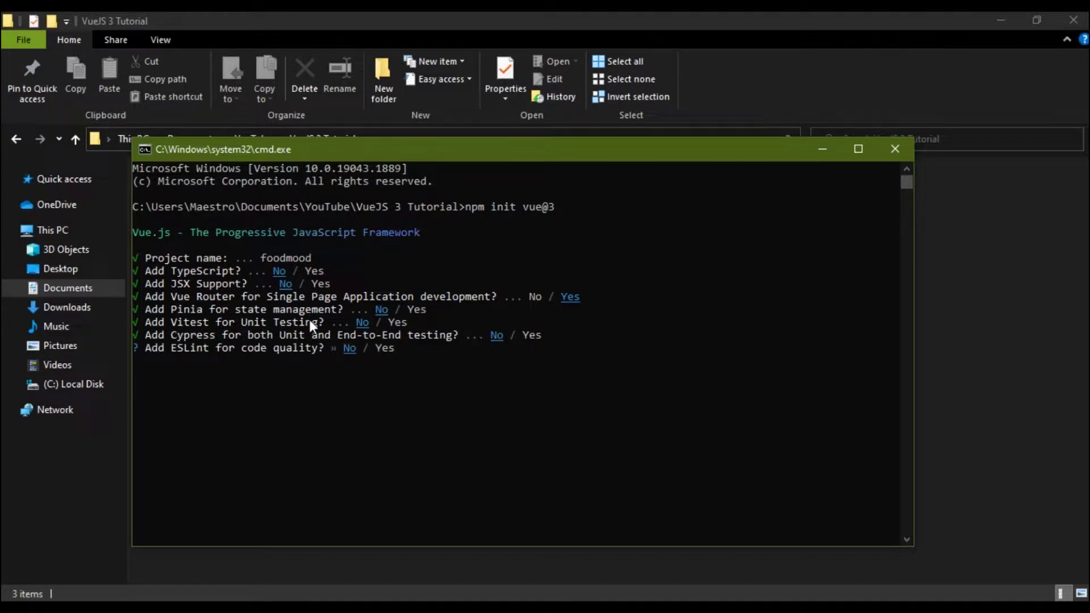
key("Right")
key("Return")
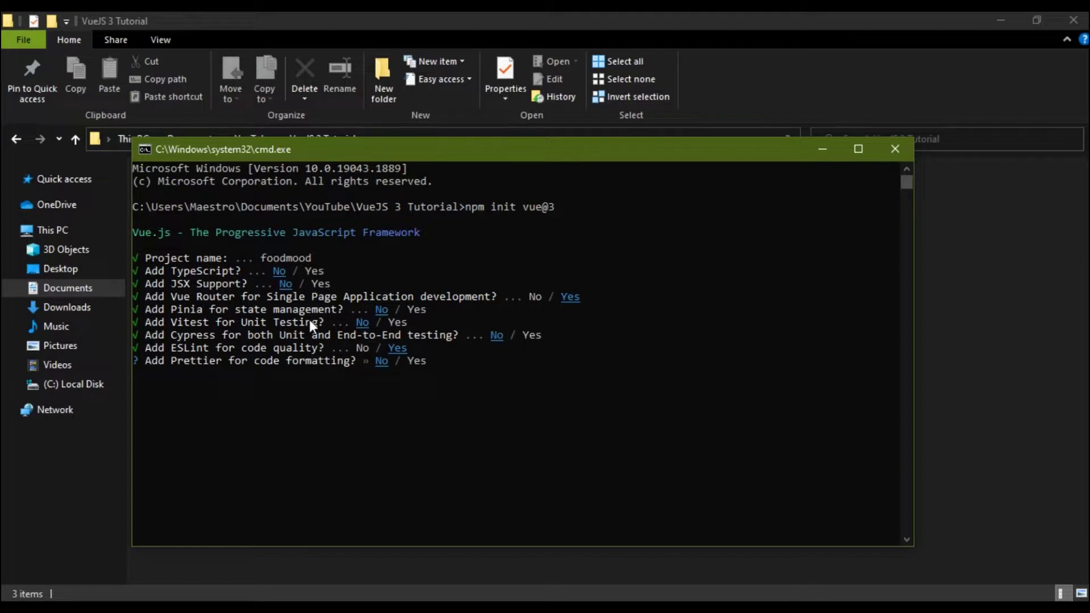
key("Return")
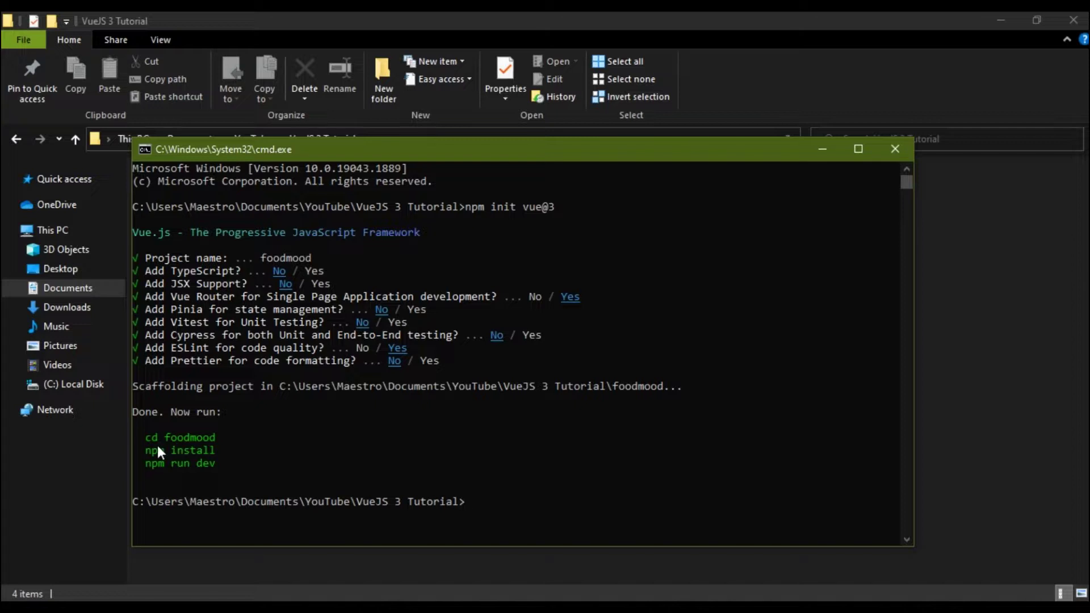
left_click(320, 562)
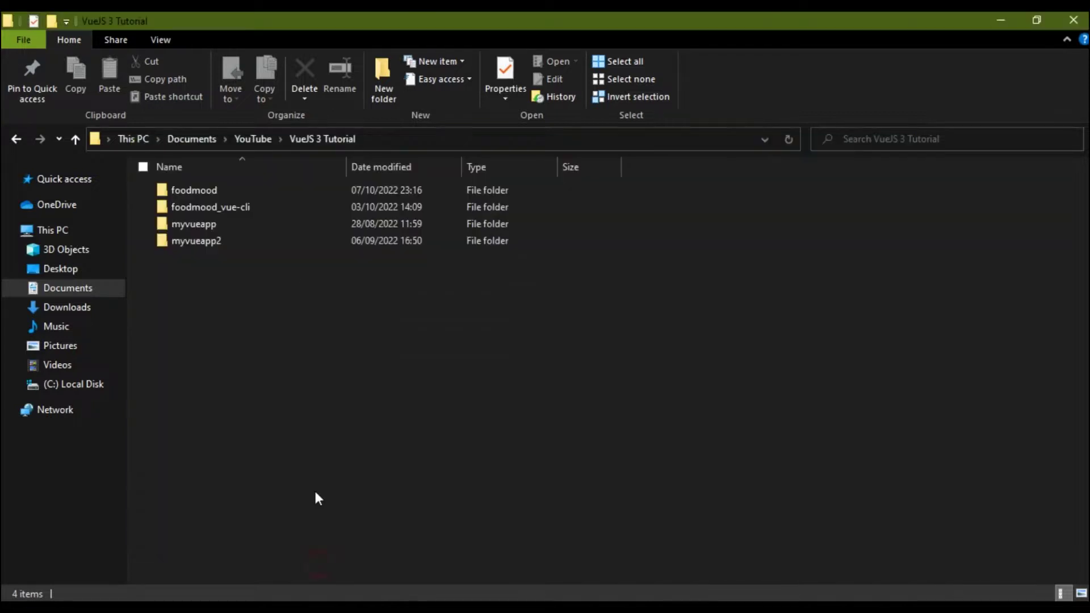
Step: Open the foodmood folder in File Explorer and return to the command prompt
double_click(246, 190)
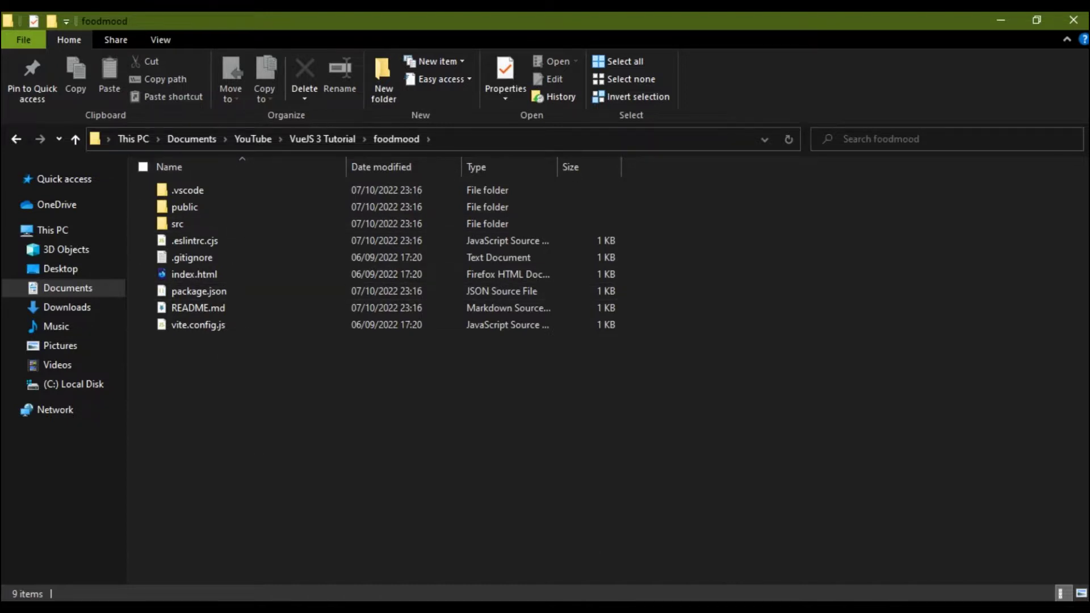
key("alt+Tab")
Step: Enter the foodmood folder, run npm install, and launch VS Code there with code
type("cd foodmood")
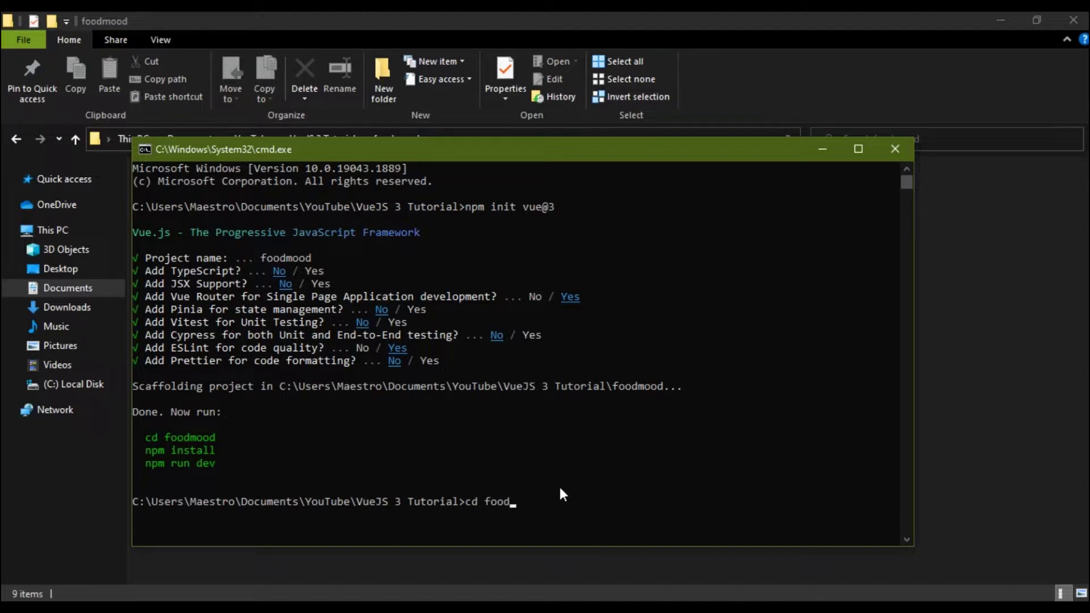
key("Return")
type("cls")
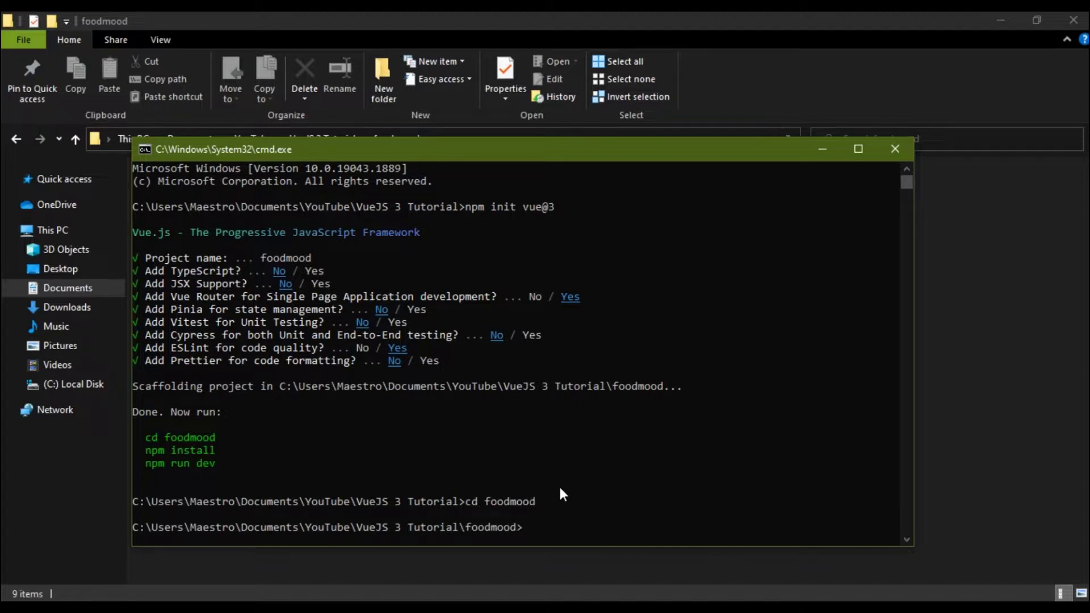
key("Return")
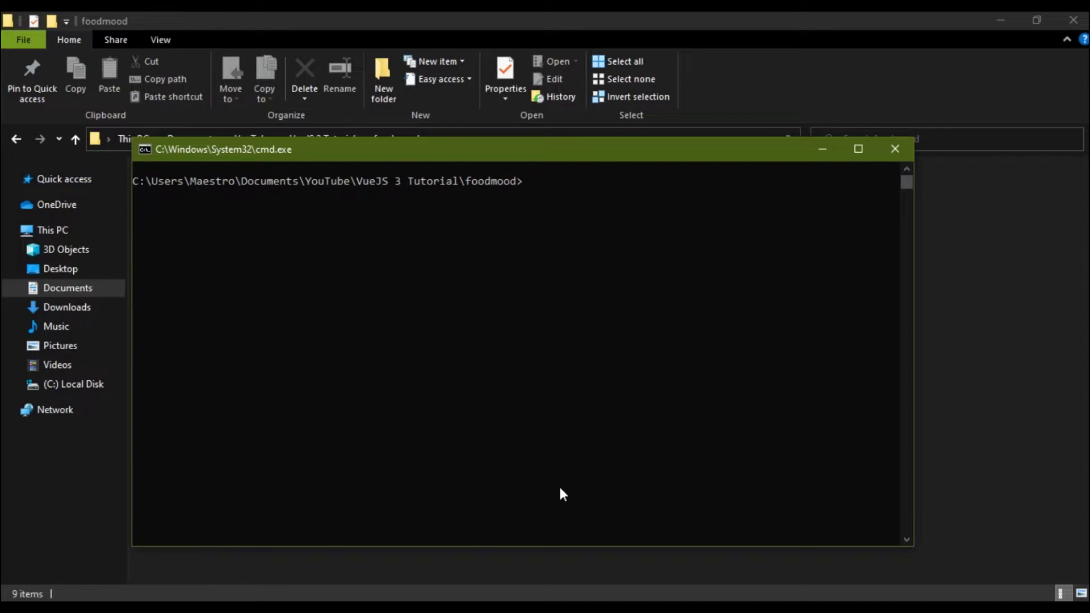
type("npm install")
key("Return")
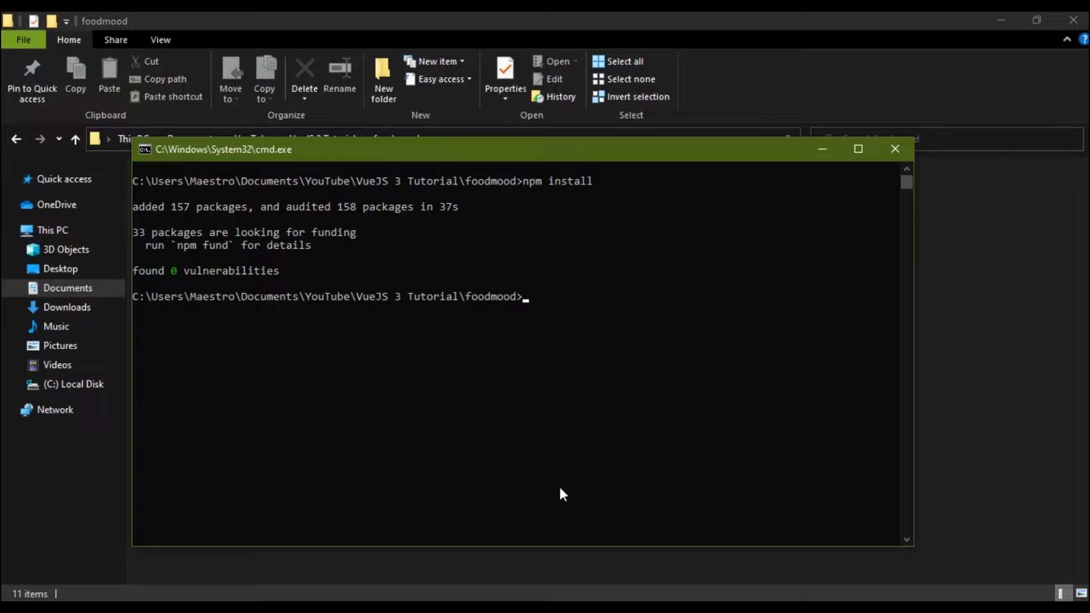
type("code .")
key("Return")
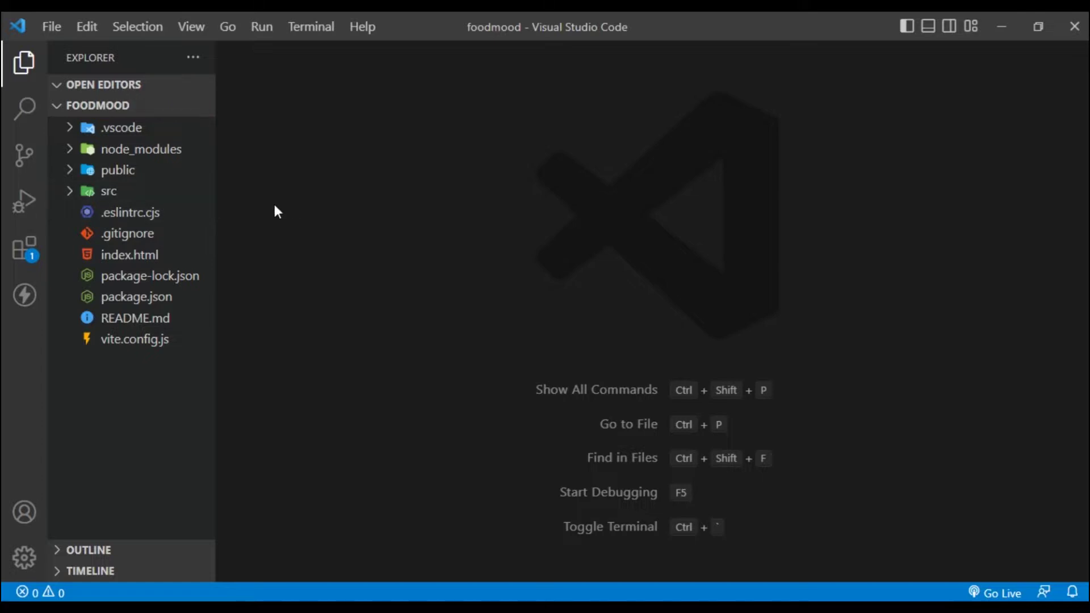
left_click(164, 192)
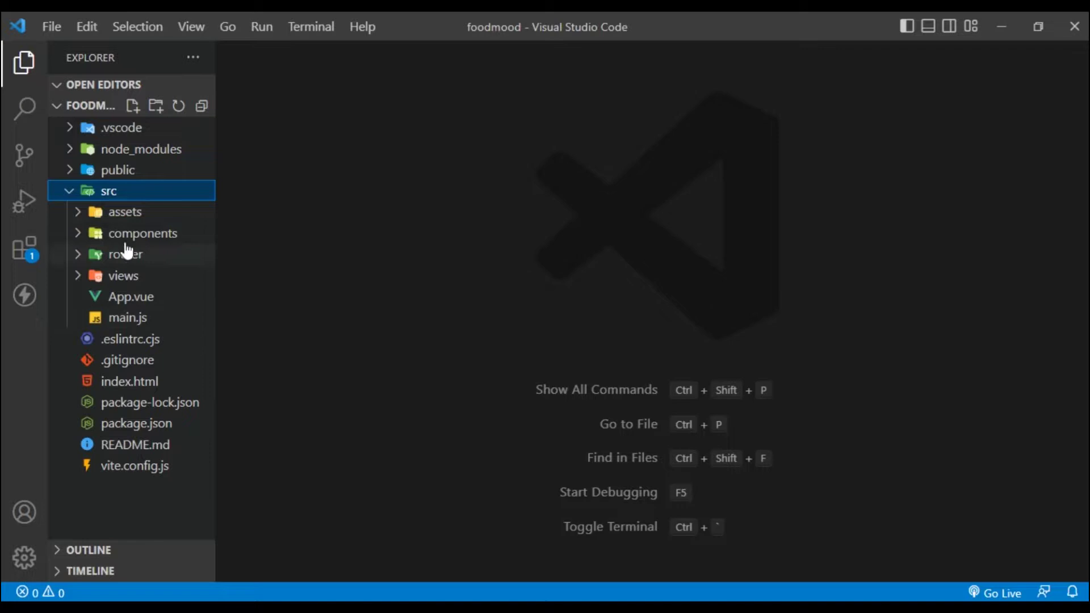
left_click(131, 299)
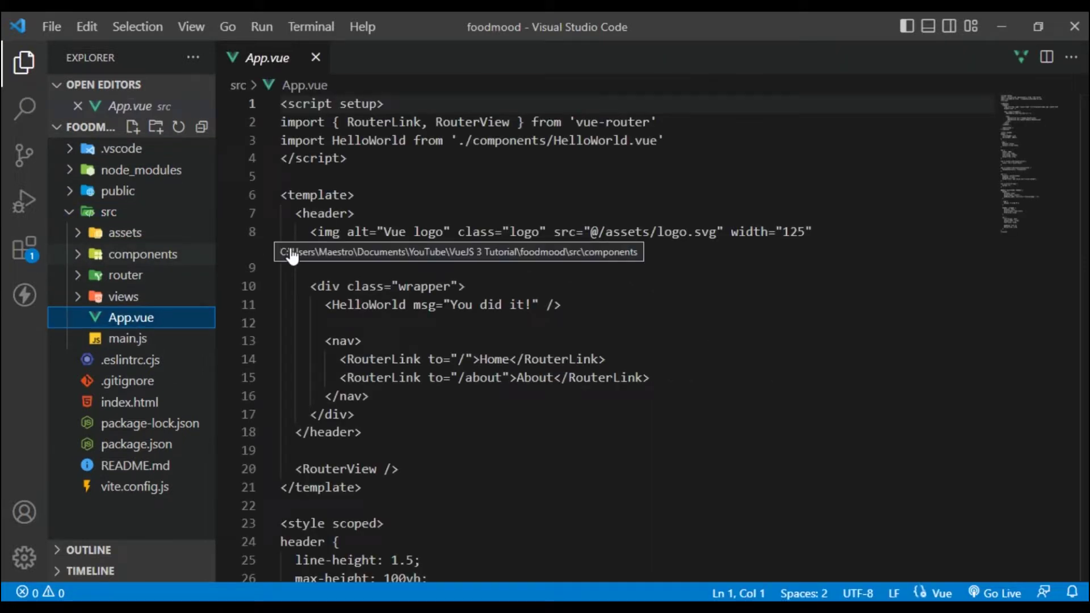
left_click_drag(1020, 113, 997, 80)
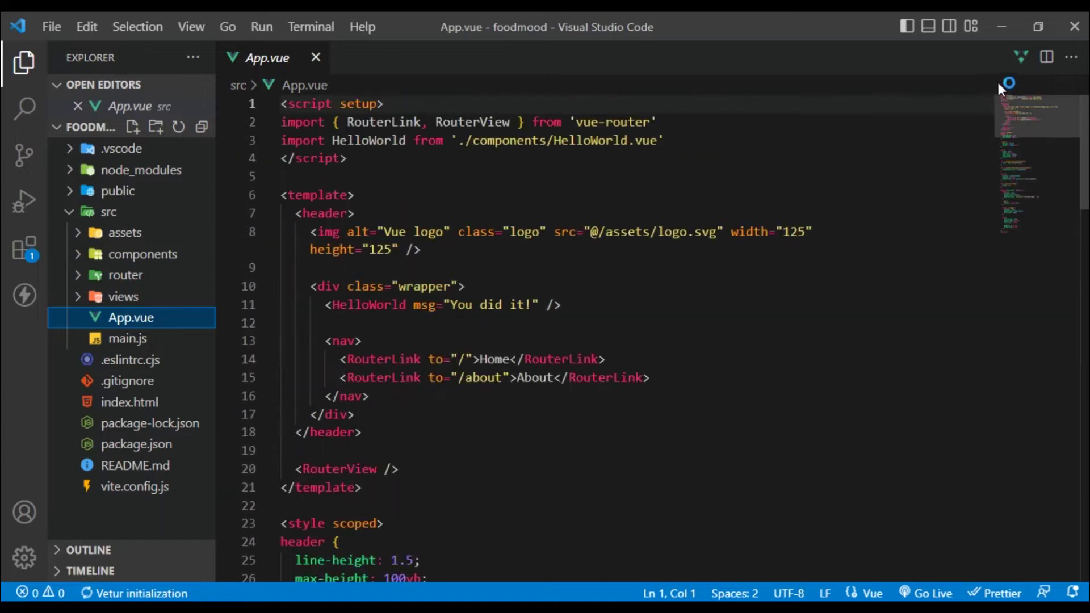
left_click(727, 340)
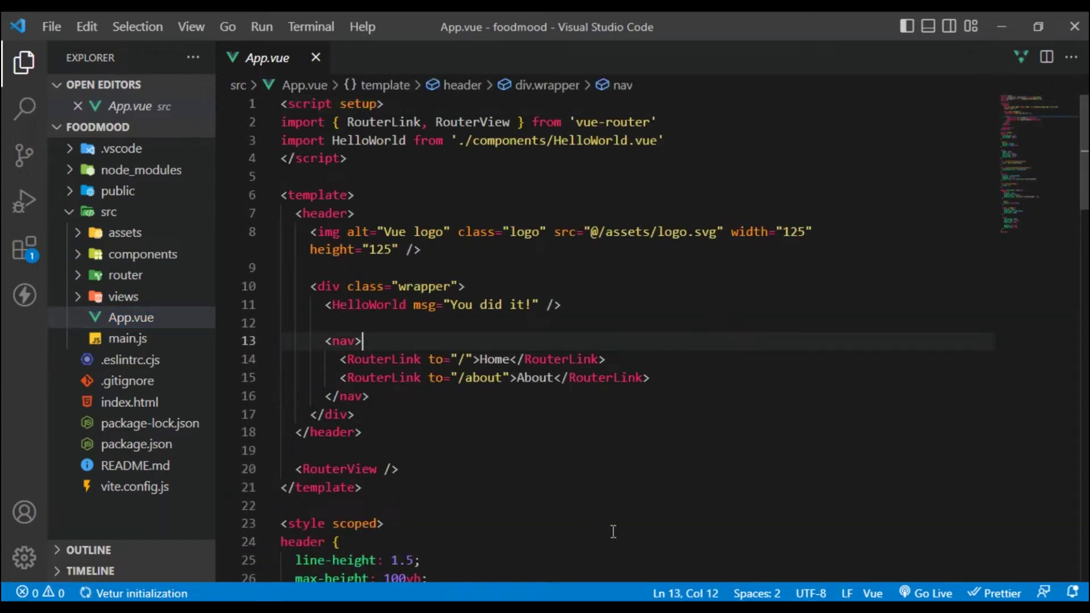
left_click(636, 459)
key("alt+Tab")
Step: Clear the console and type npm run serve at the foodmood prompt without running it
type("cls")
key("Return")
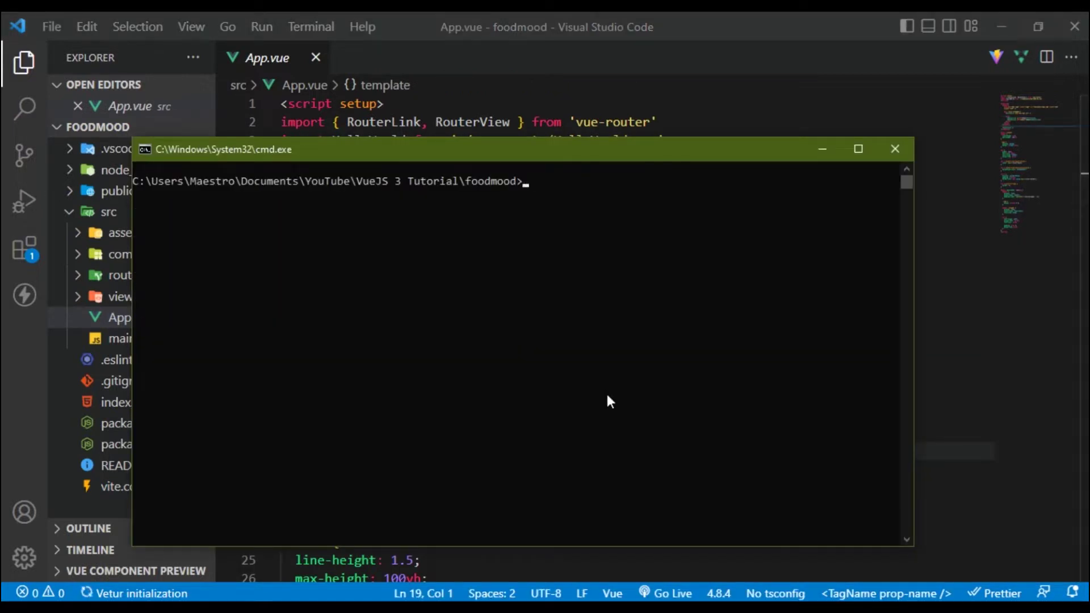
type("npm")
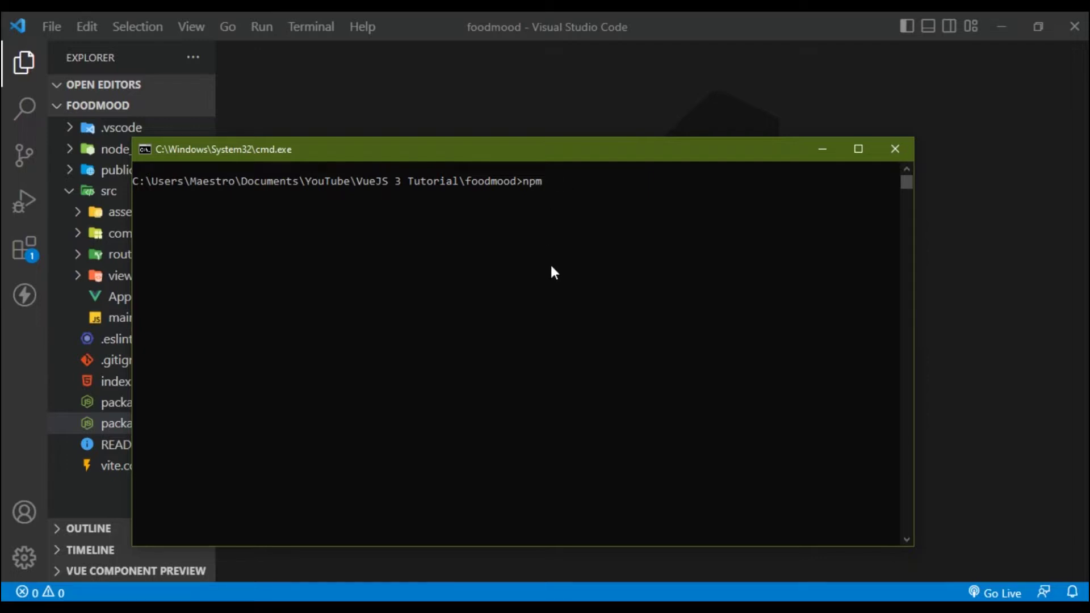
type("run serve")
Step: Open foodmood's package.json in VS Code and select the dev script name
left_click(469, 84)
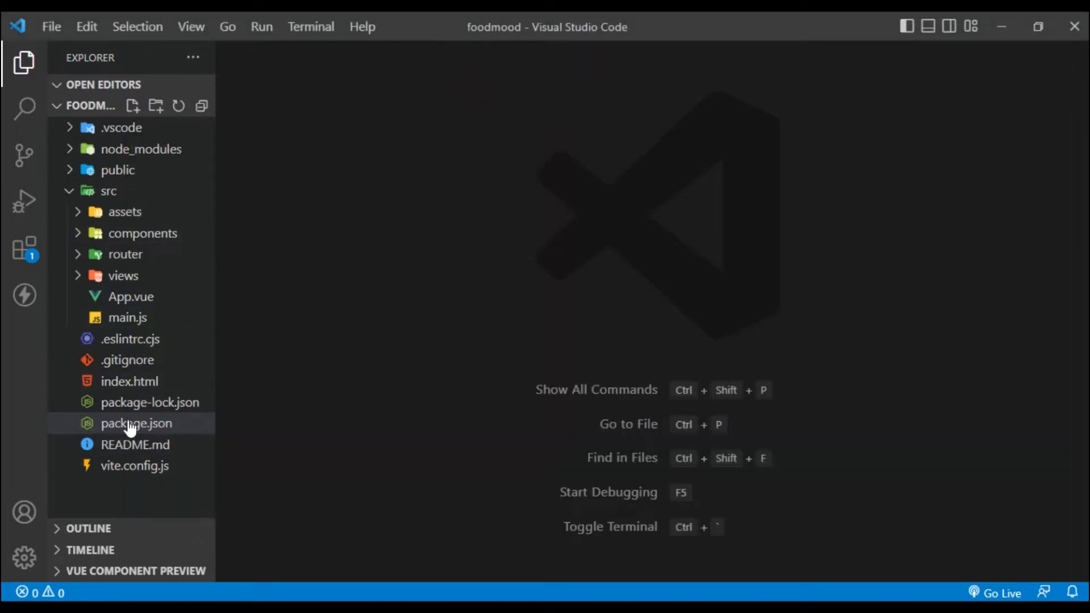
left_click(121, 426)
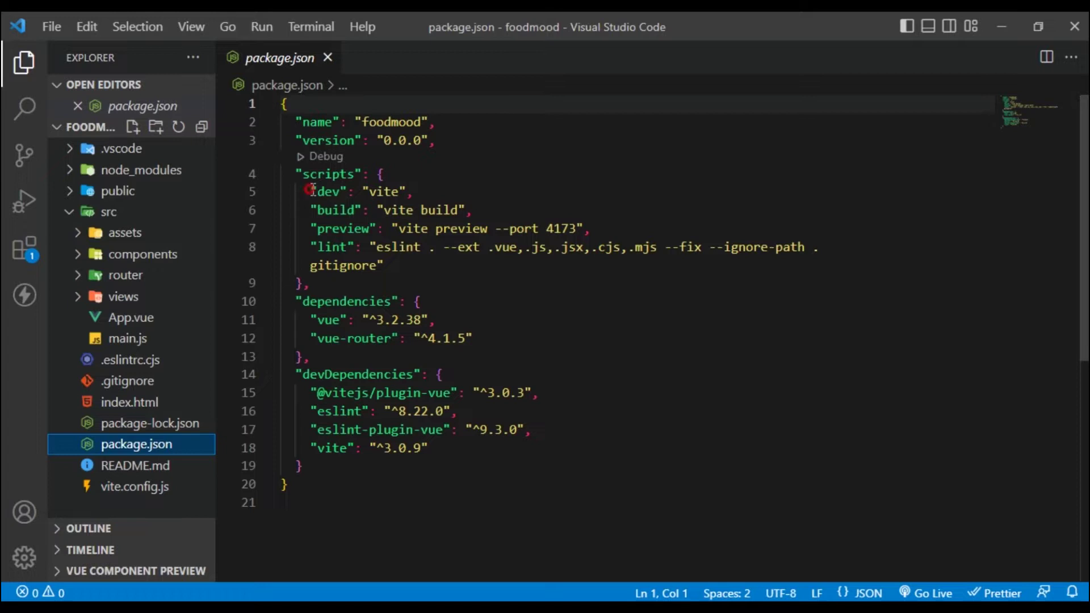
left_click_drag(311, 191, 414, 192)
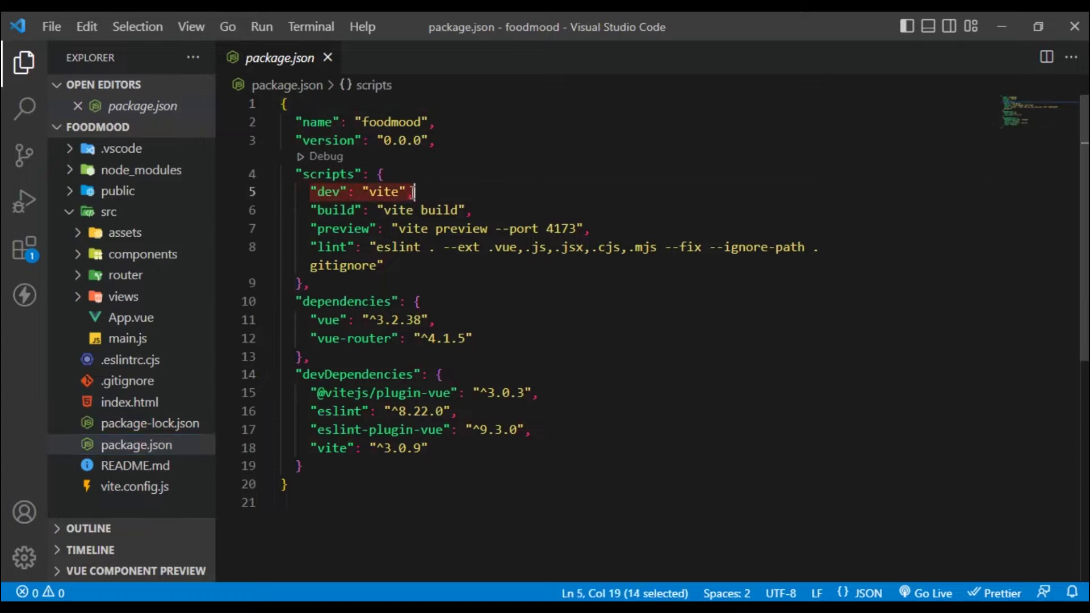
left_click(312, 229)
left_click(304, 211)
left_click_drag(347, 194, 318, 194)
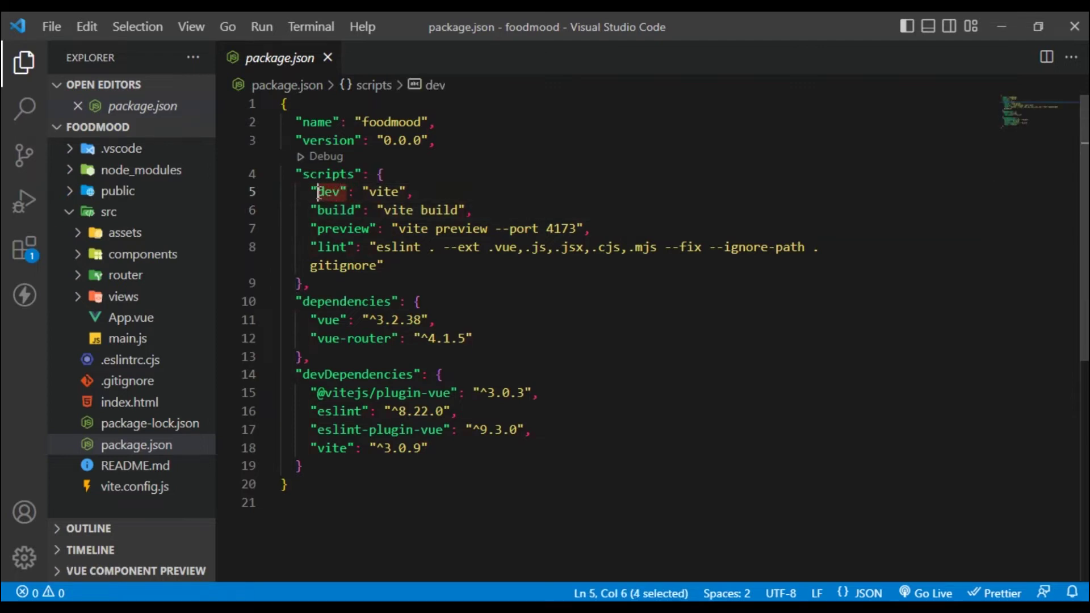
key("alt+Tab")
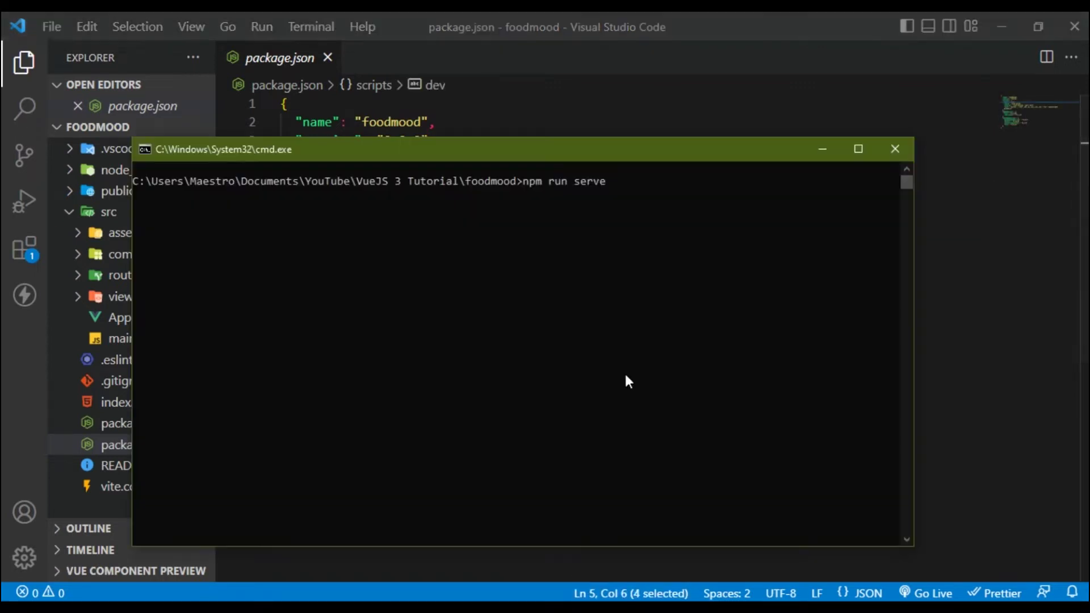
key("BackSpace")
key("BackSpace")
key("BackSpace")
key("BackSpace")
type("dev")
key("Return")
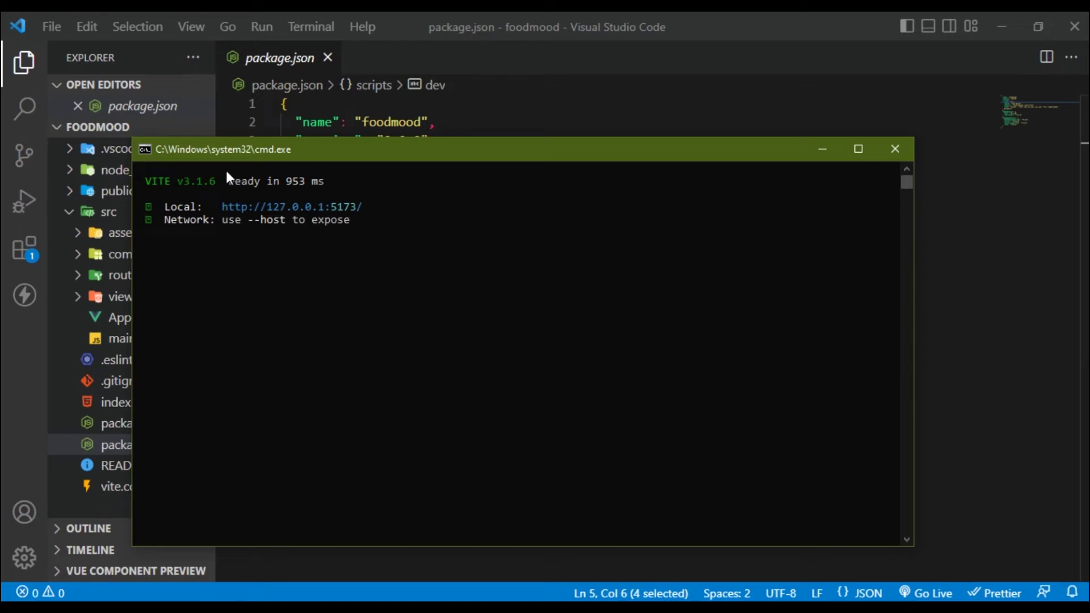
left_click(226, 206)
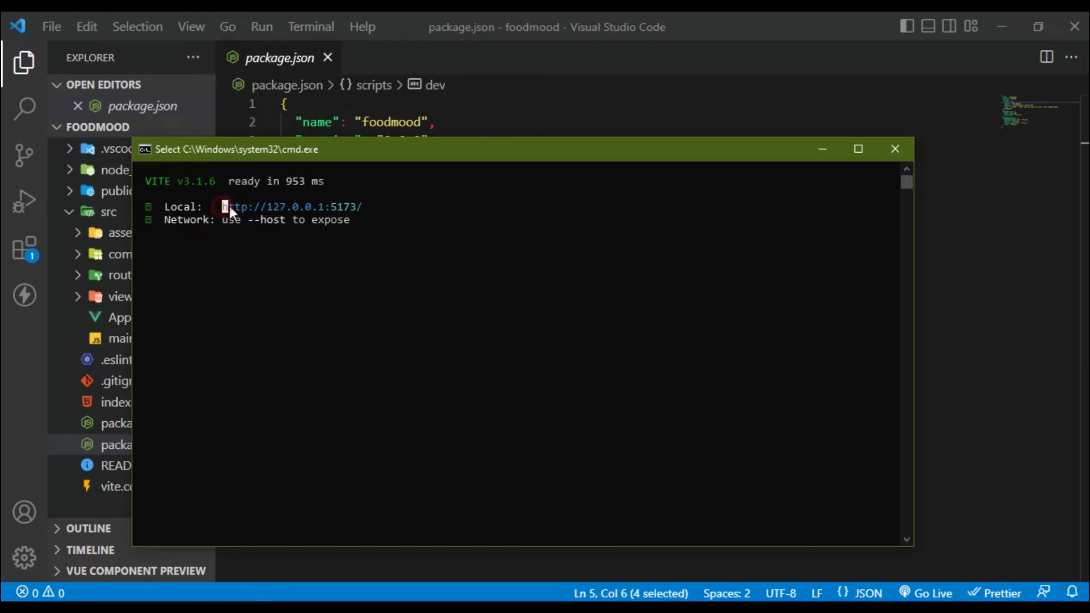
right_click(337, 205)
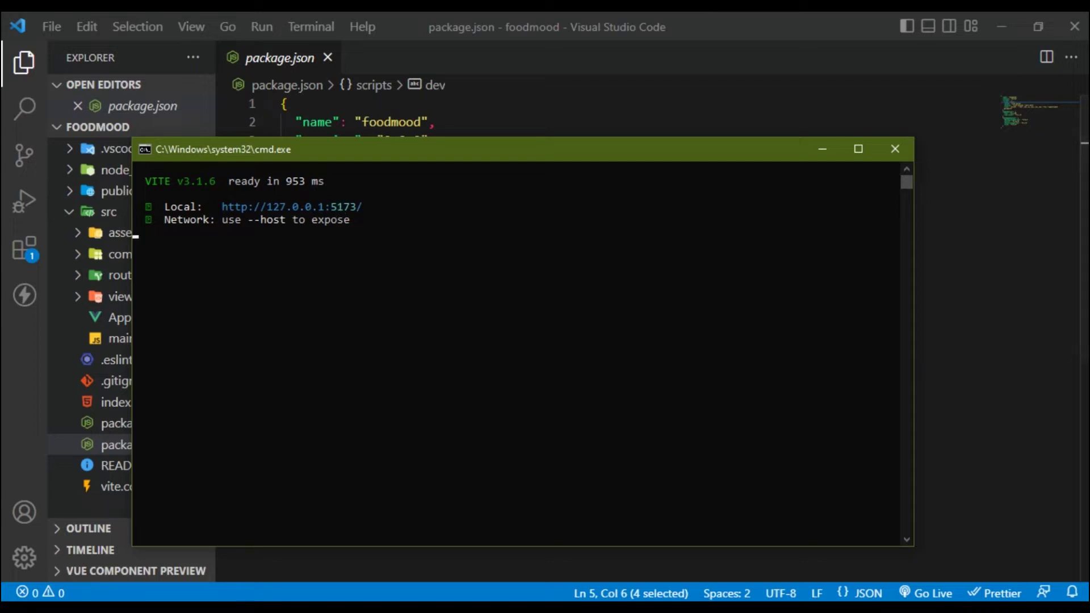
key("alt+Tab")
left_click(417, 29)
type("http://127.0.0.1:5173/")
key("Return")
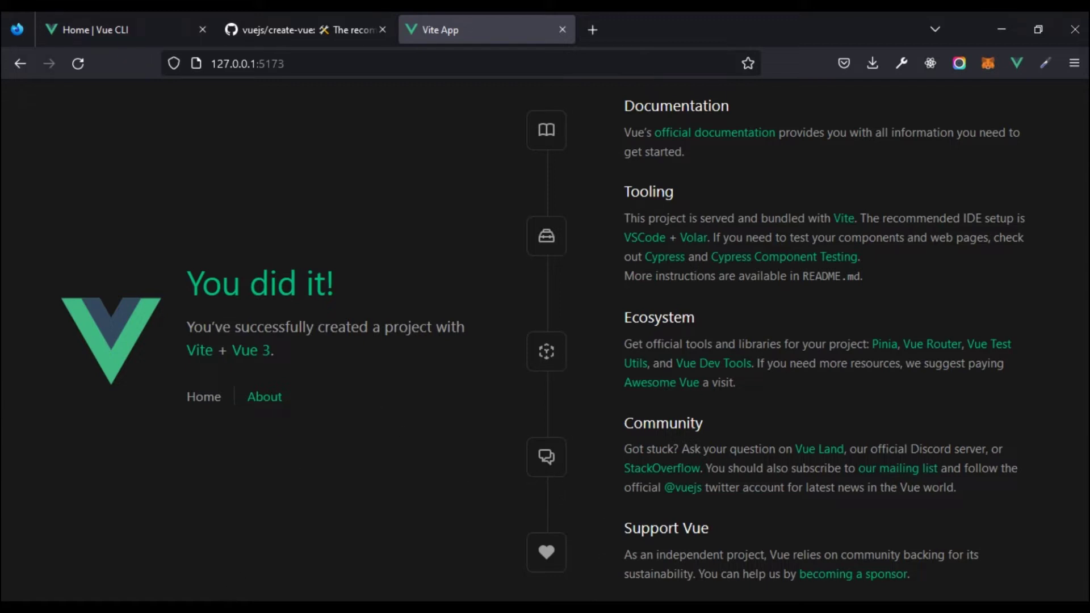
key("alt+Tab")
Step: Open App.vue, dismiss the Vetur tsconfig warning, and look over its template header
left_click(146, 318)
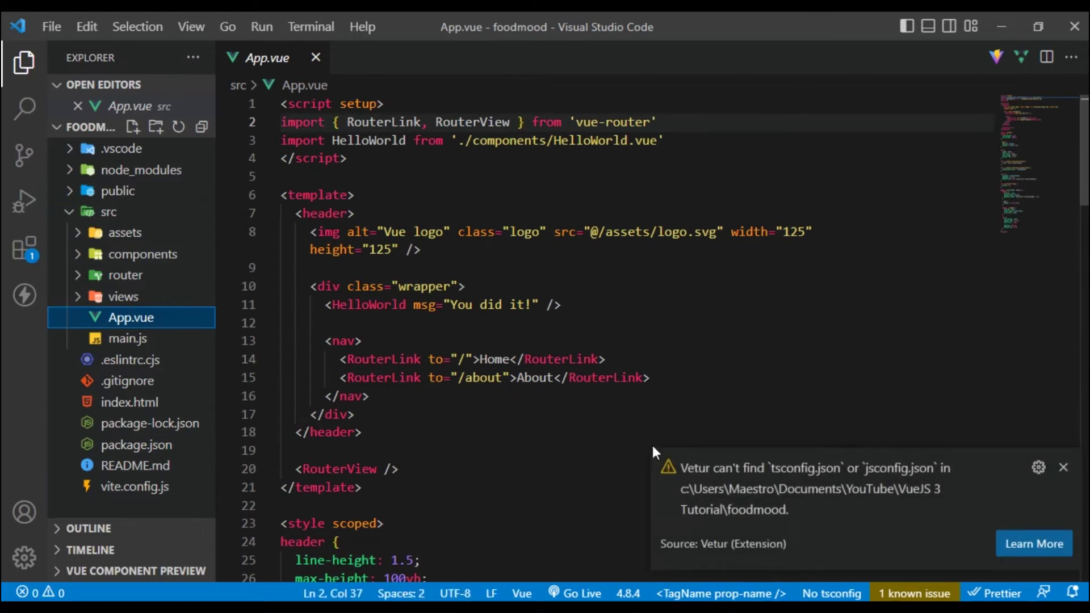
left_click(1064, 467)
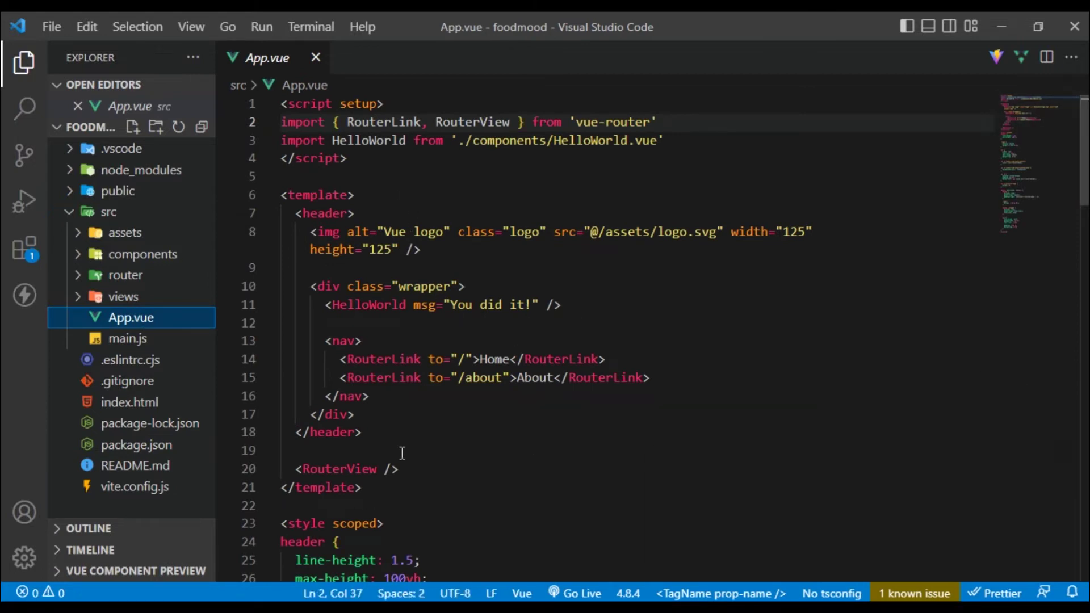
left_click_drag(438, 432, 295, 195)
left_click(341, 142)
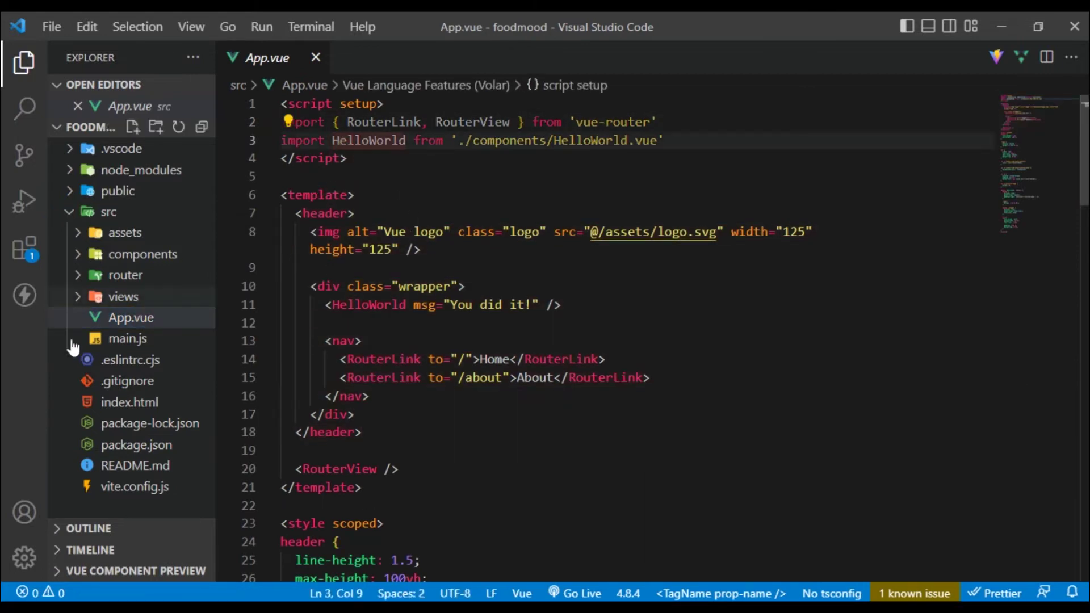
Step: Expand src/views, review AboutView.vue's markup, then open HomeView.vue
left_click(113, 296)
left_click(122, 317)
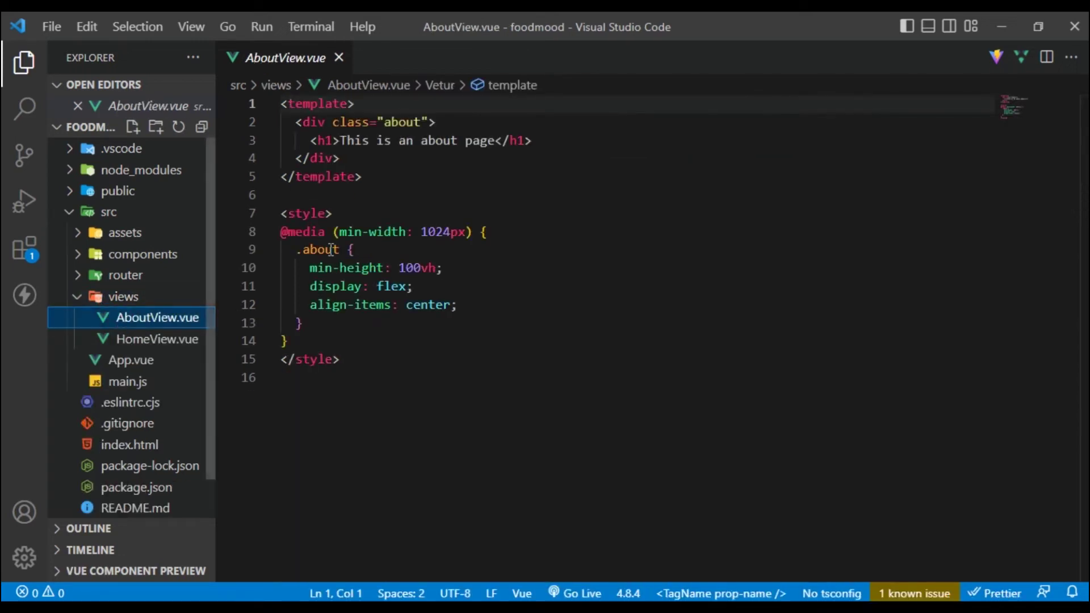
left_click_drag(369, 359, 310, 122)
left_click(366, 362)
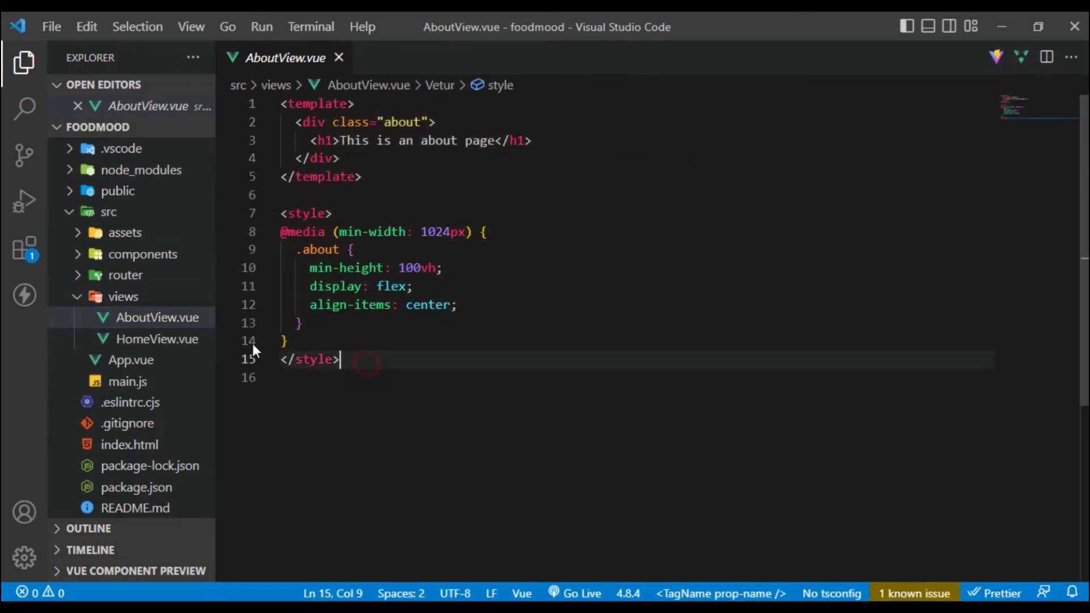
left_click(170, 339)
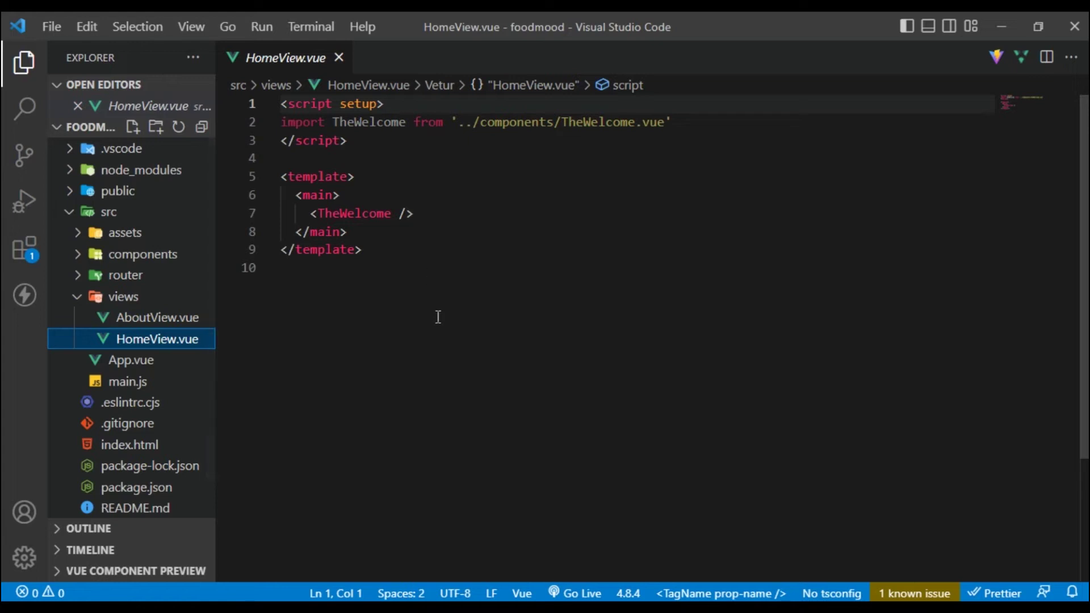
left_click_drag(438, 307, 279, 104)
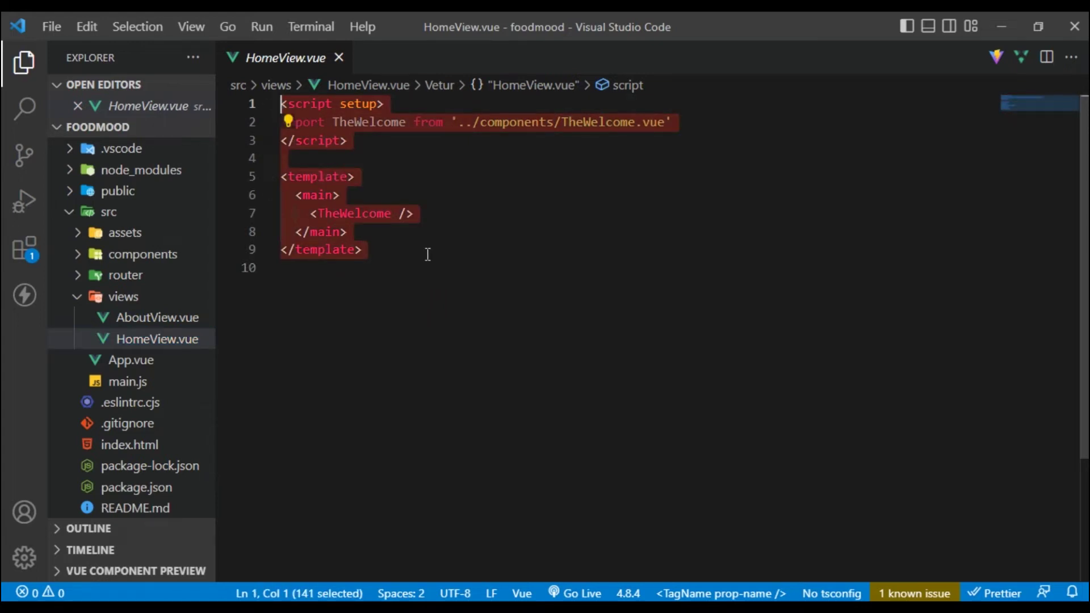
left_click(463, 309)
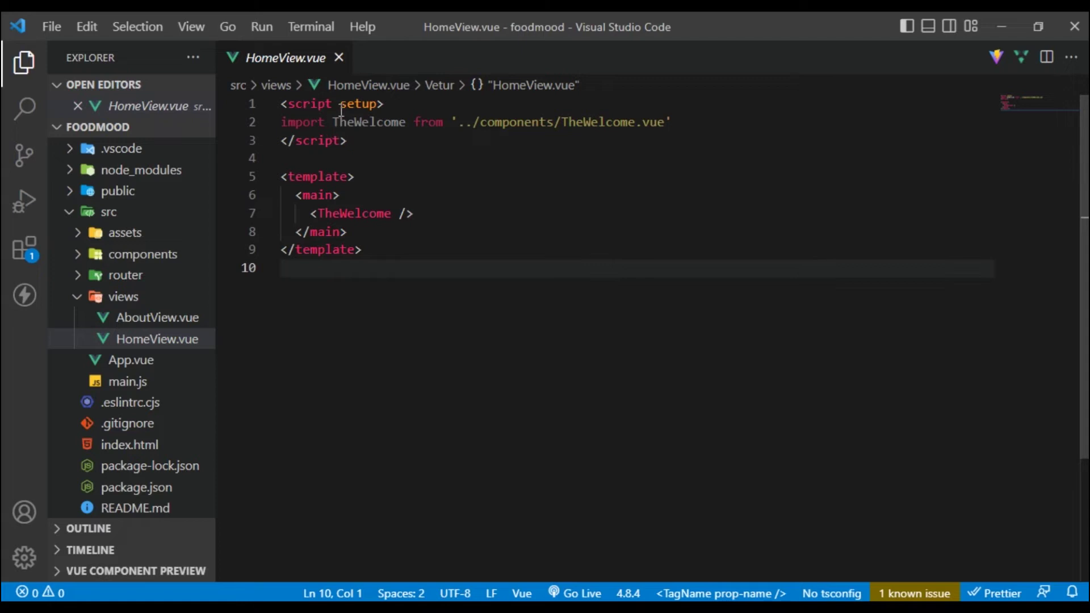
left_click_drag(382, 105, 342, 105)
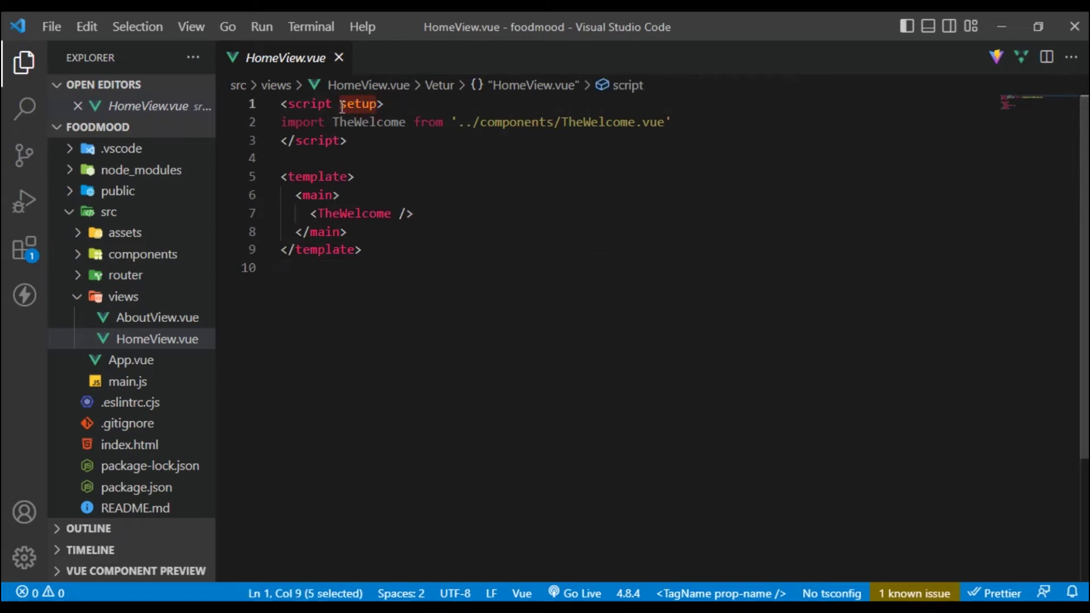
left_click(378, 146)
left_click_drag(378, 147, 273, 108)
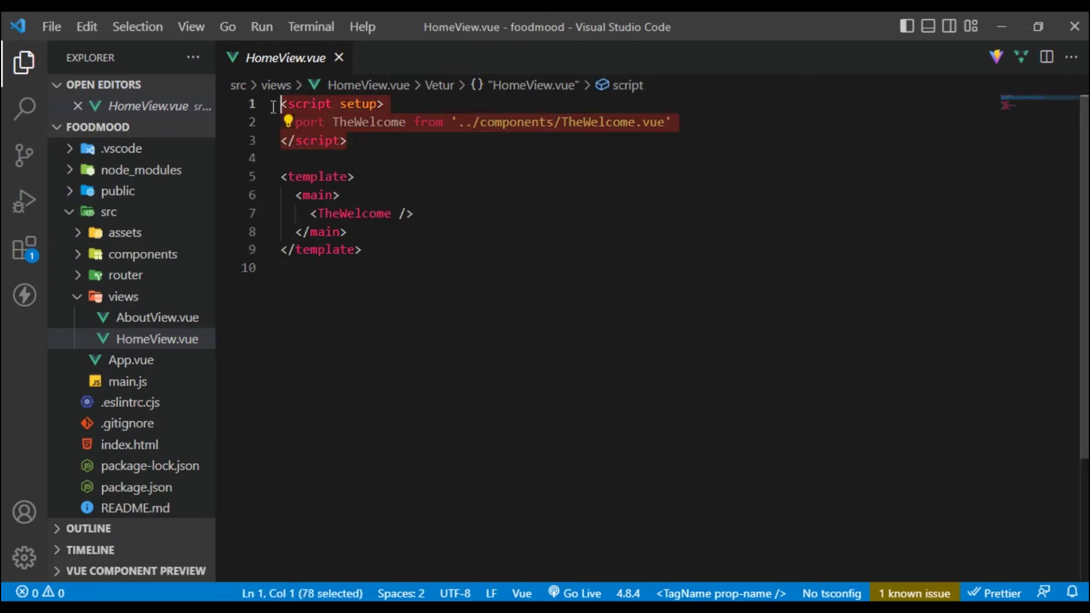
left_click(387, 156)
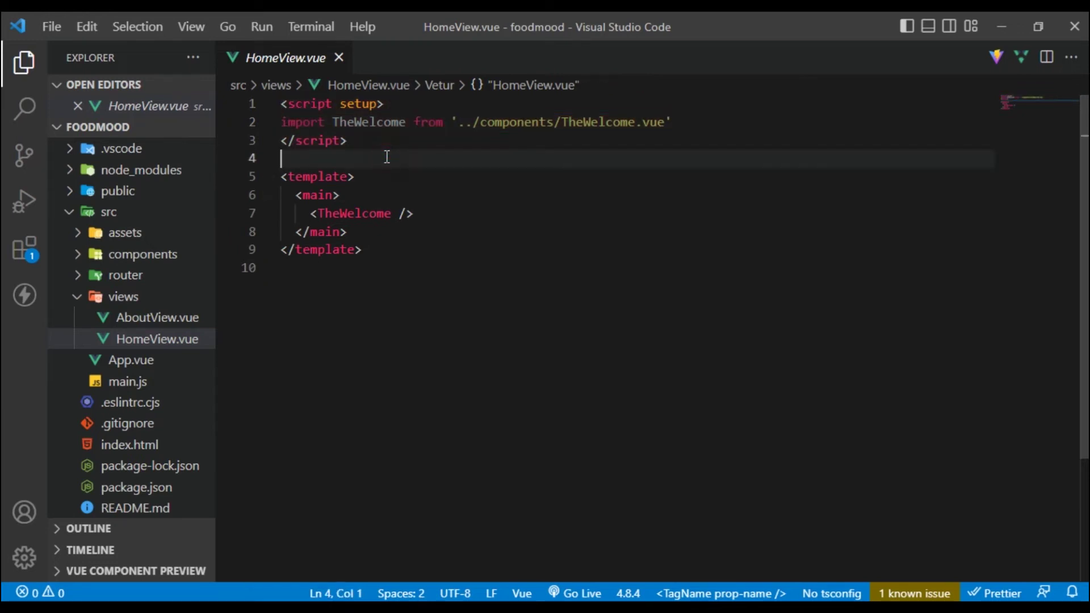
left_click(339, 105)
left_click_drag(340, 105, 379, 104)
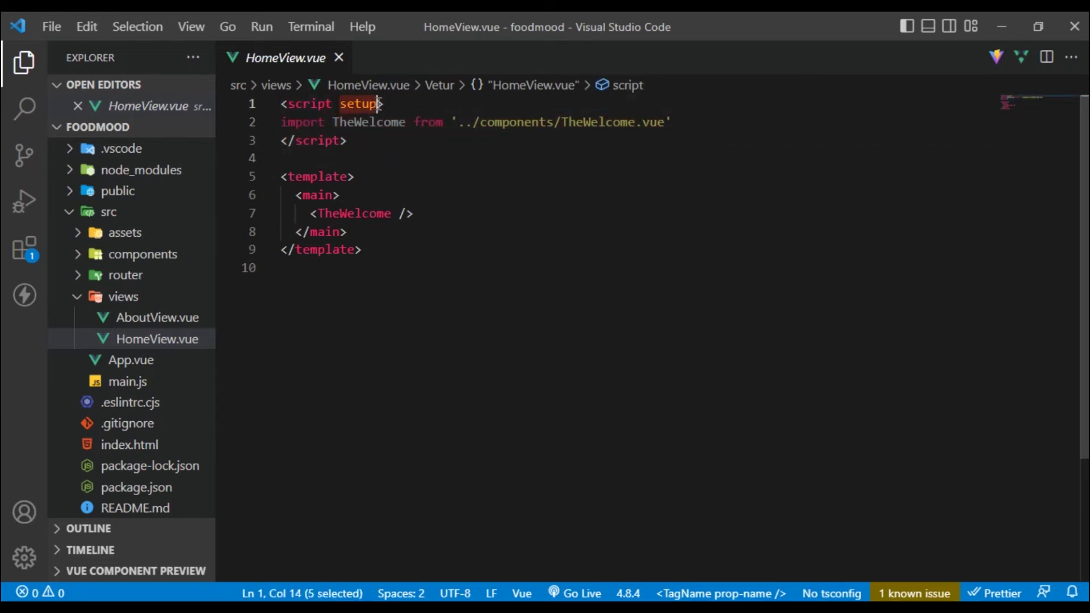
left_click(380, 164)
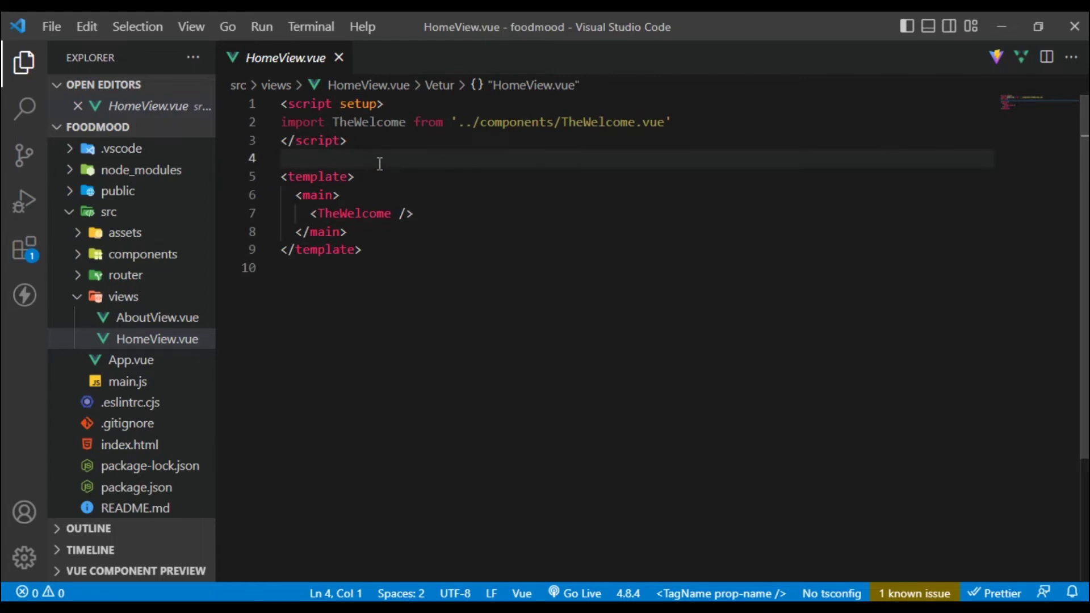
left_click_drag(340, 103, 377, 104)
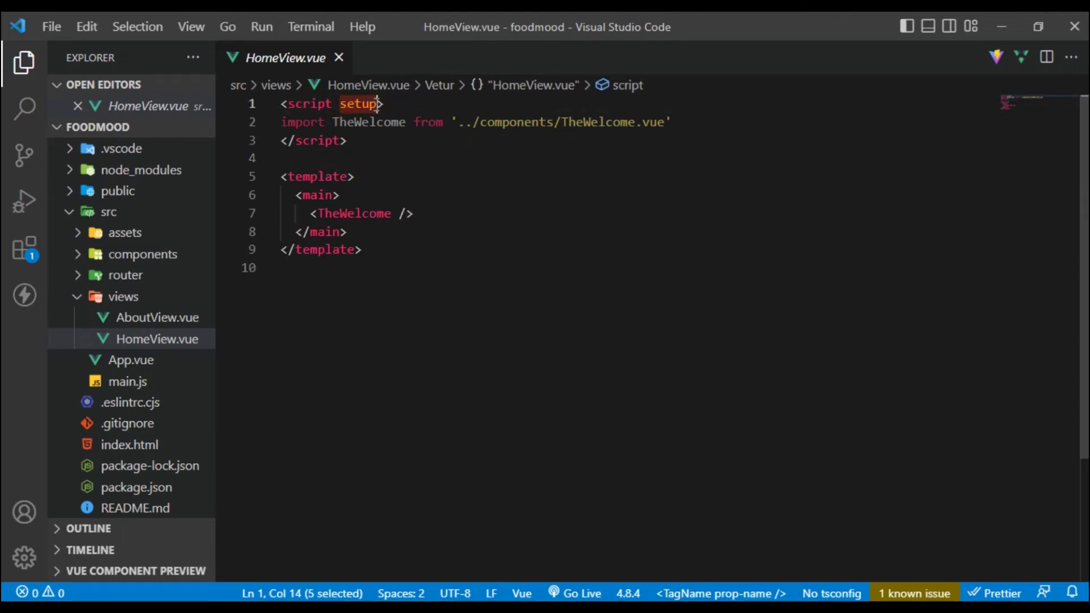
left_click(382, 153)
left_click_drag(369, 148, 268, 100)
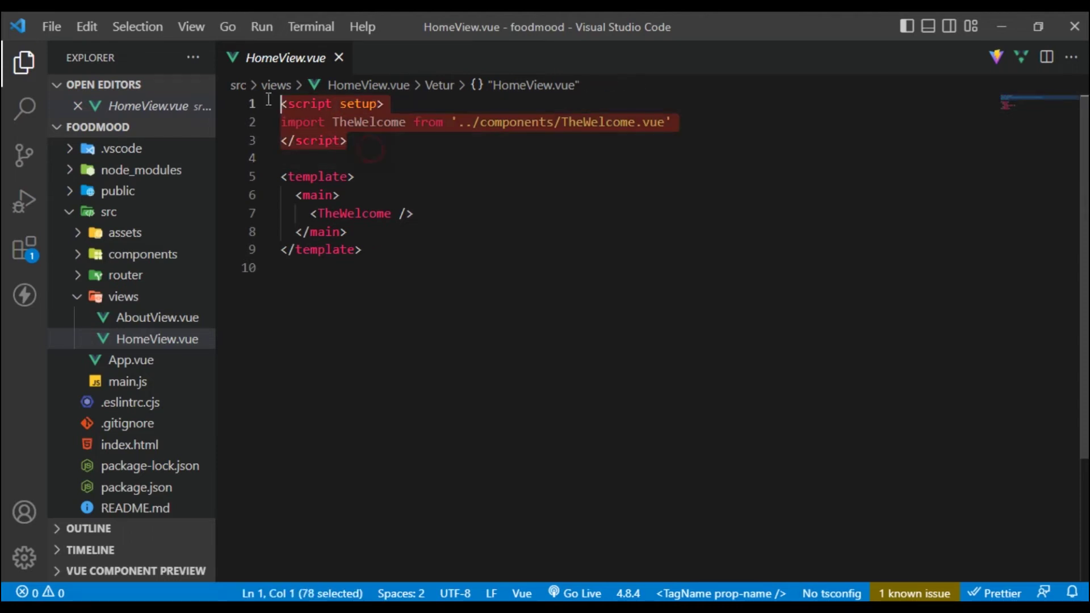
left_click(370, 142)
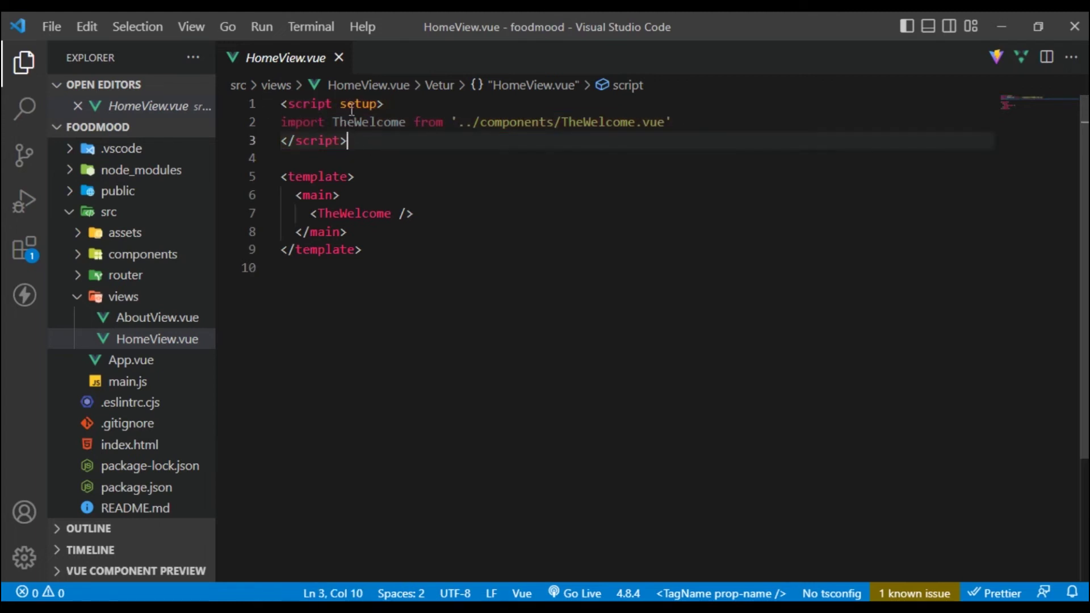